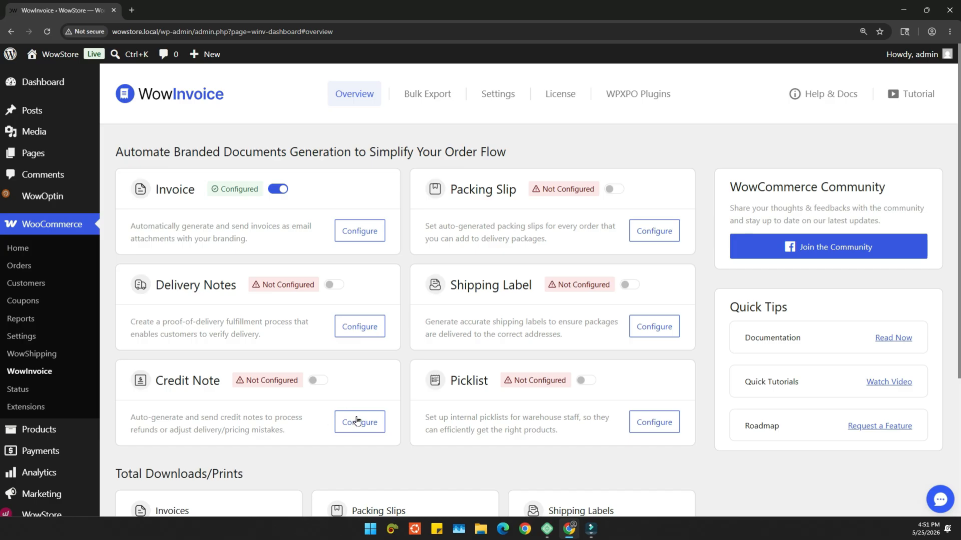
# Step: Open the Credit Note configuration and set the template preview to the last order
pyautogui.click(351, 423)
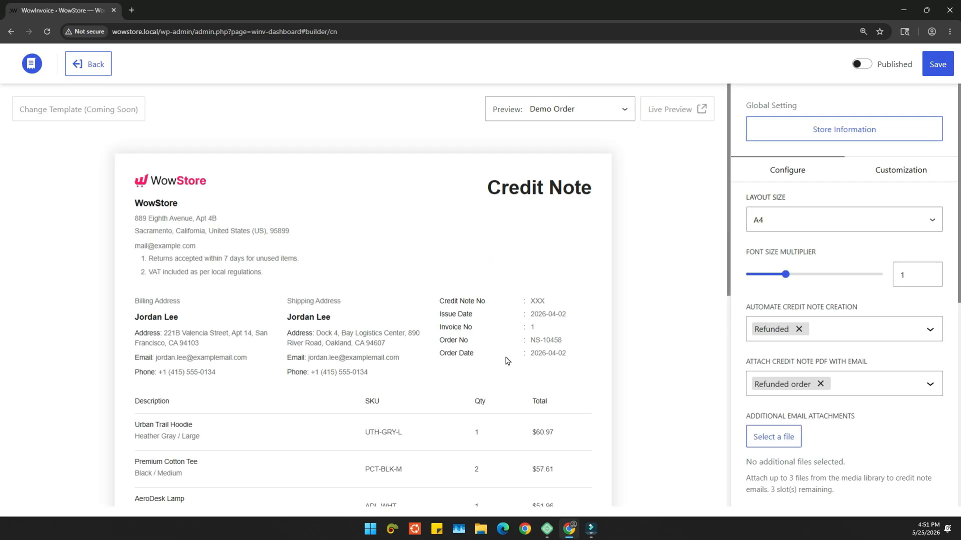
pyautogui.click(574, 120)
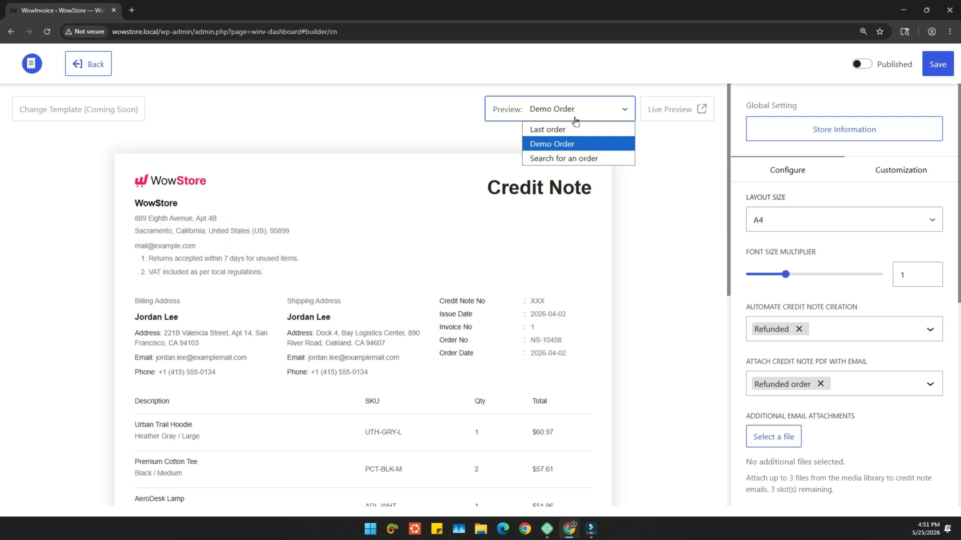
pyautogui.click(578, 127)
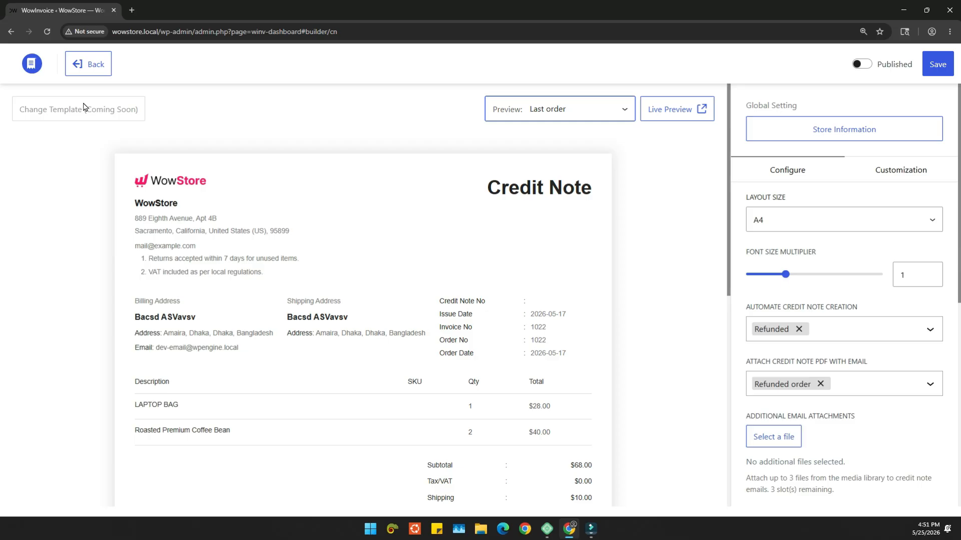
pyautogui.click(583, 111)
pyautogui.click(575, 130)
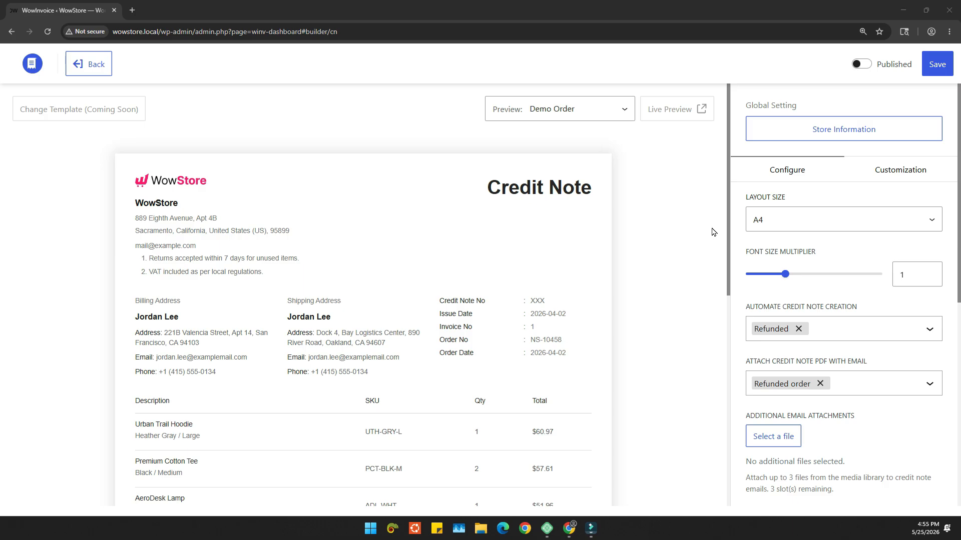
# Step: Open the global store information and review the store identity, address, additional information and footer fields
pyautogui.click(838, 136)
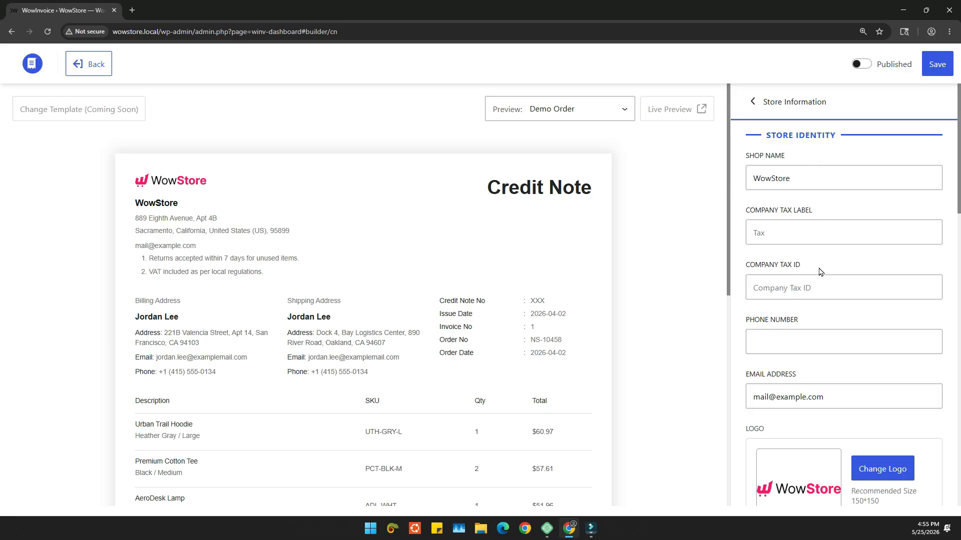
pyautogui.scroll(-2, 817, 286)
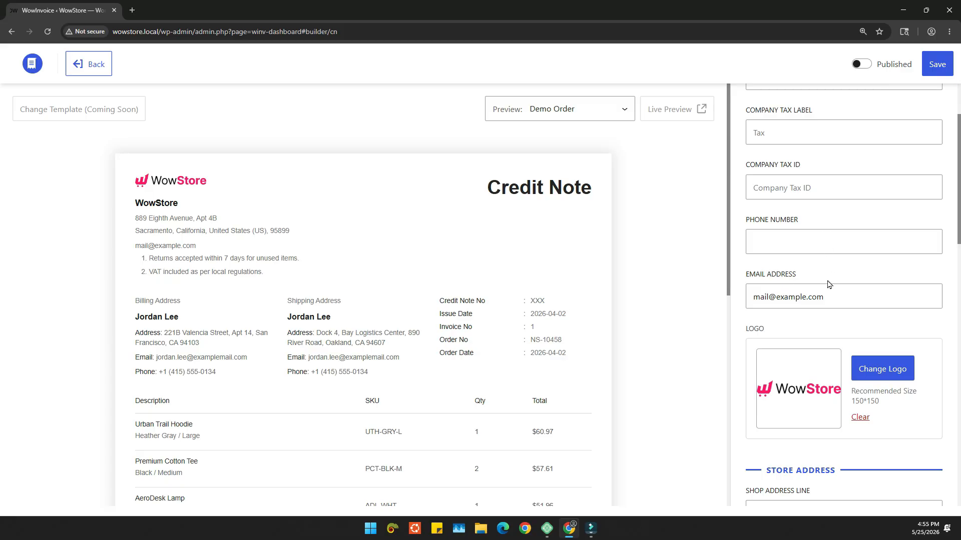
pyautogui.scroll(-3, 831, 293)
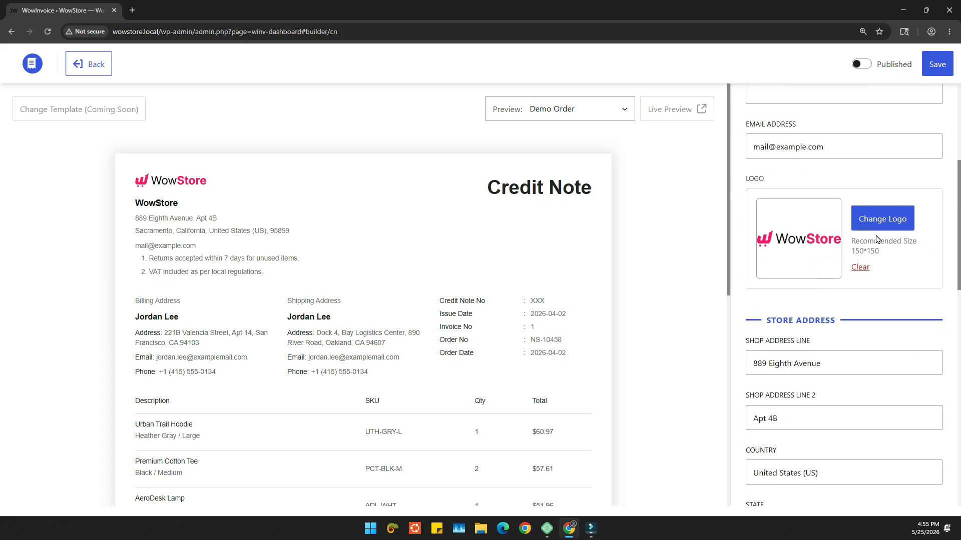
pyautogui.scroll(-4, 897, 261)
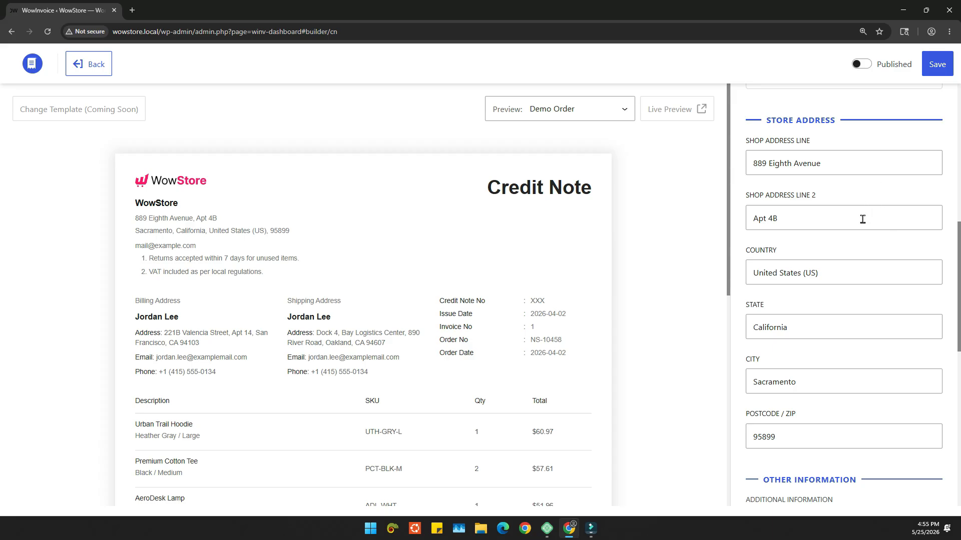
pyautogui.scroll(-1, 846, 265)
pyautogui.scroll(-2, 840, 294)
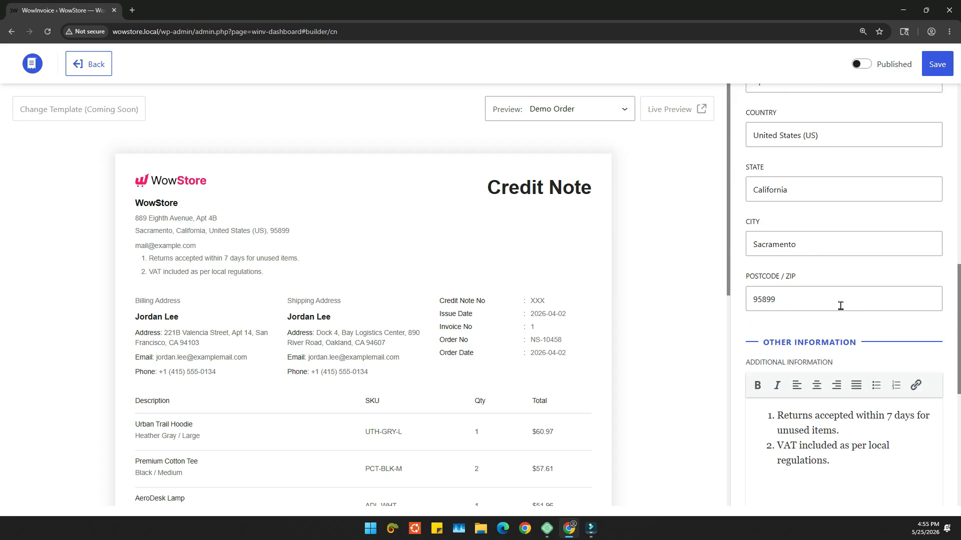
pyautogui.scroll(-4, 847, 278)
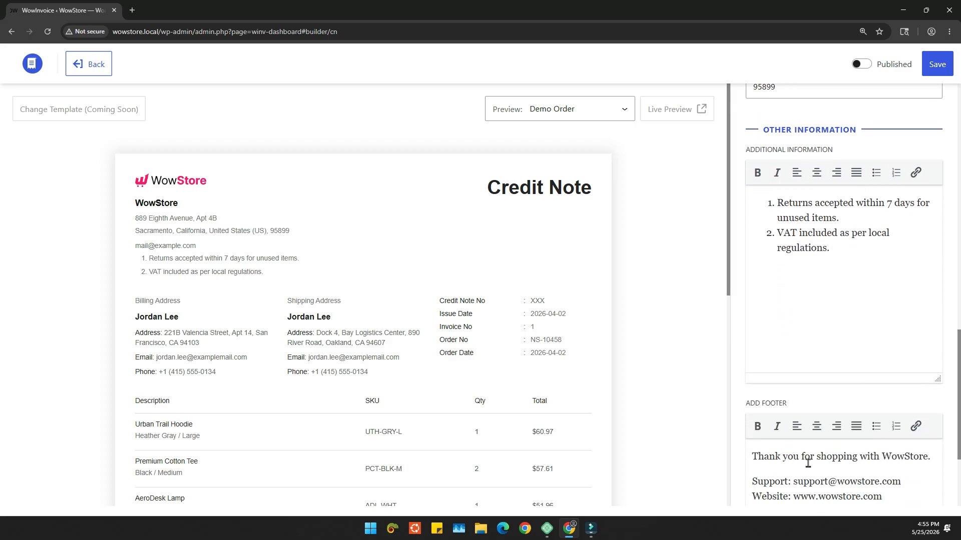
pyautogui.scroll(-3, 838, 437)
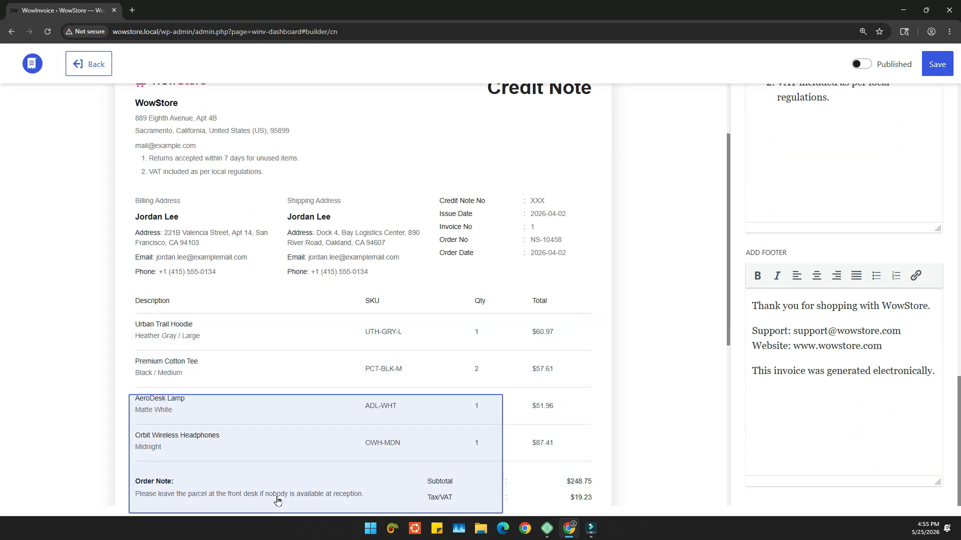
# Step: Examine the footer and additional information blocks in the credit note preview alongside their store information fields, and return to the main settings
pyautogui.scroll(-5, 270, 466)
pyautogui.scroll(-3, 174, 496)
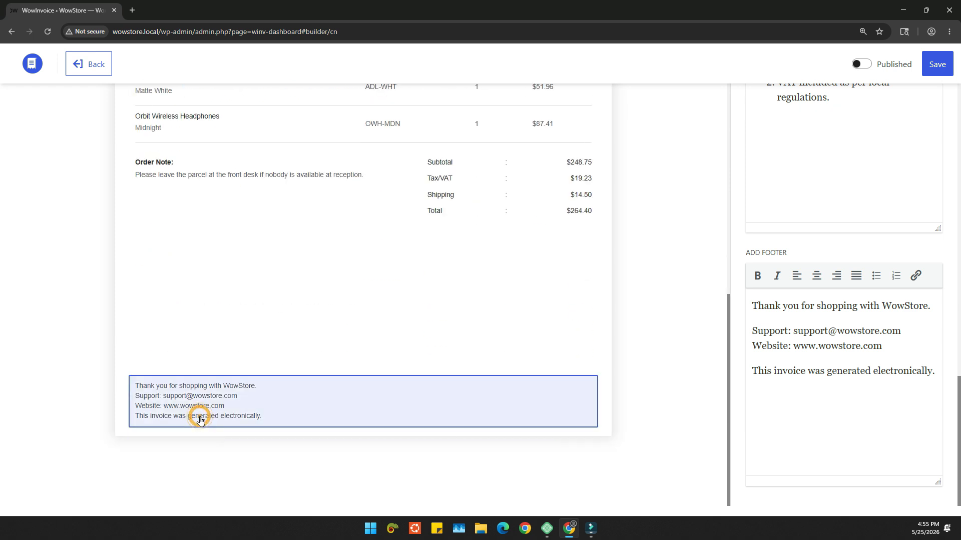
pyautogui.click(199, 419)
pyautogui.scroll(6, 412, 388)
pyautogui.scroll(2, 441, 387)
pyautogui.click(221, 251)
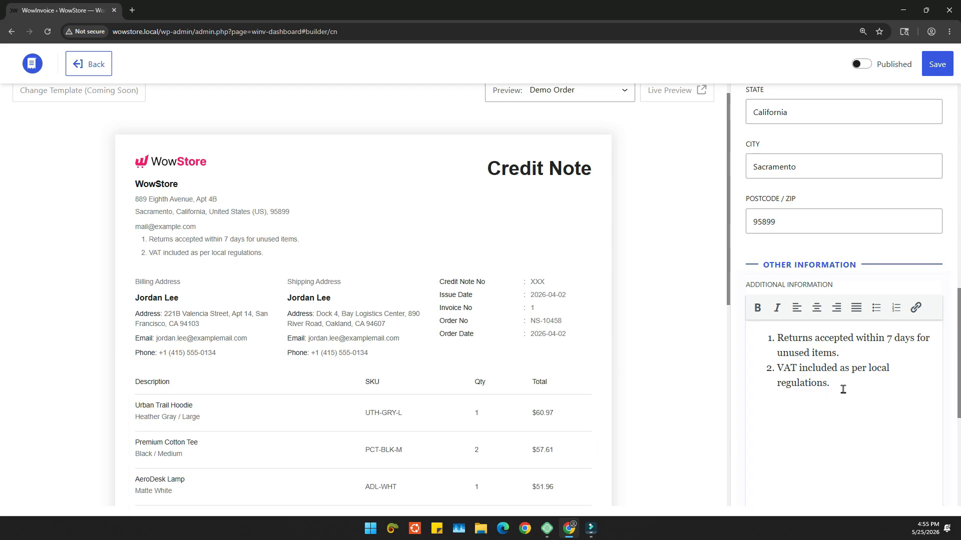
pyautogui.scroll(10, 786, 372)
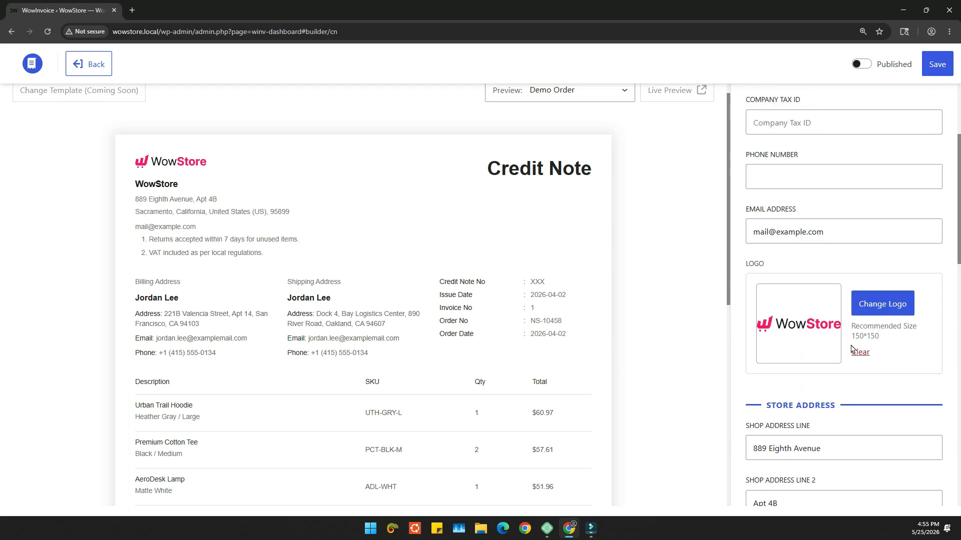
pyautogui.scroll(3, 853, 346)
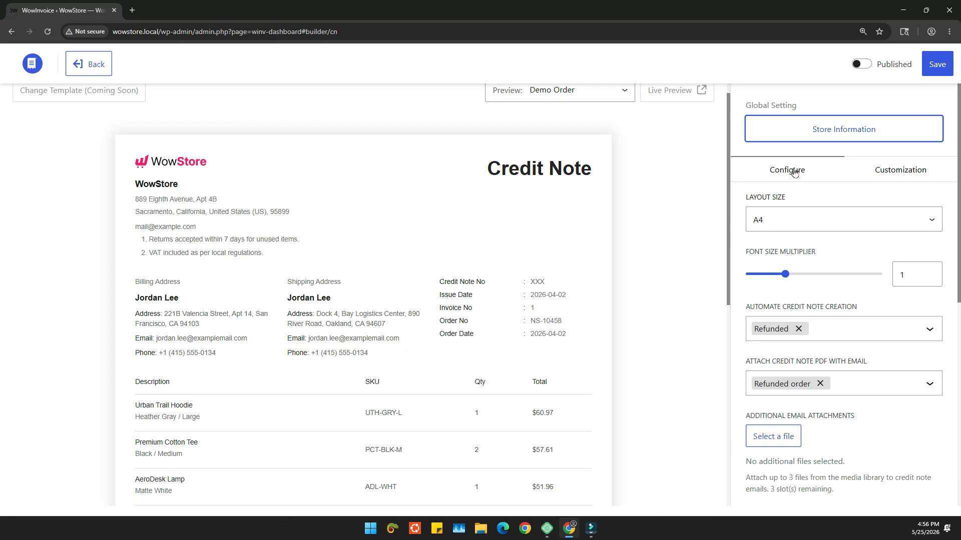
# Step: Choose A4 as the credit note's layout size and set the font size multiplier to 1.05
pyautogui.click(805, 224)
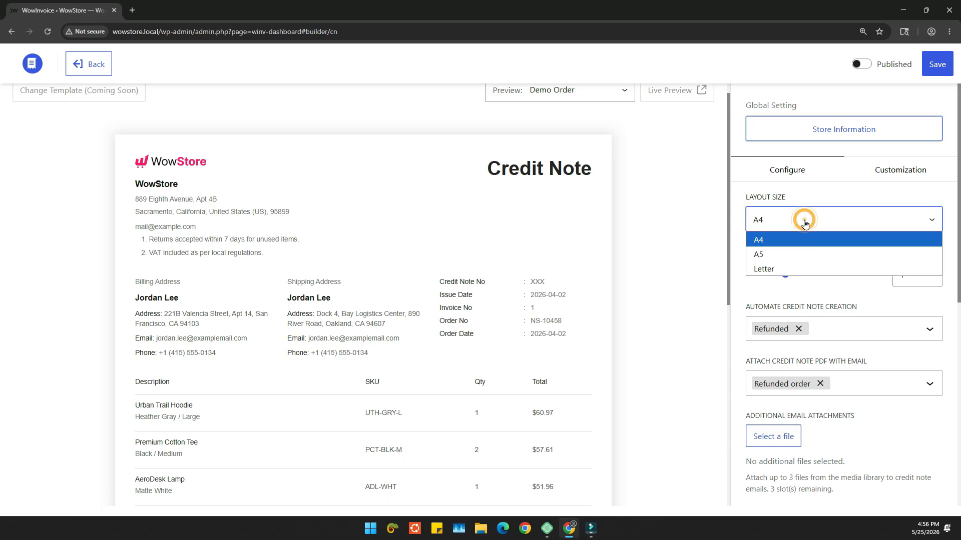
pyautogui.click(788, 241)
pyautogui.scroll(-1, 821, 254)
pyautogui.moveTo(785, 224); pyautogui.dragTo(793, 229)
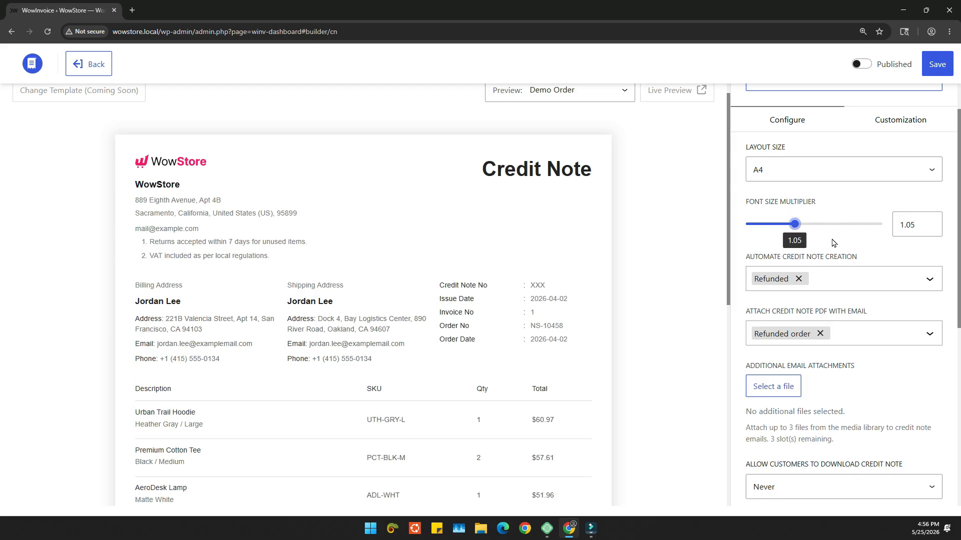
# Step: Add the Cancelled order status to the automatic credit note creation triggers, alongside Refunded
pyautogui.scroll(-1, 833, 242)
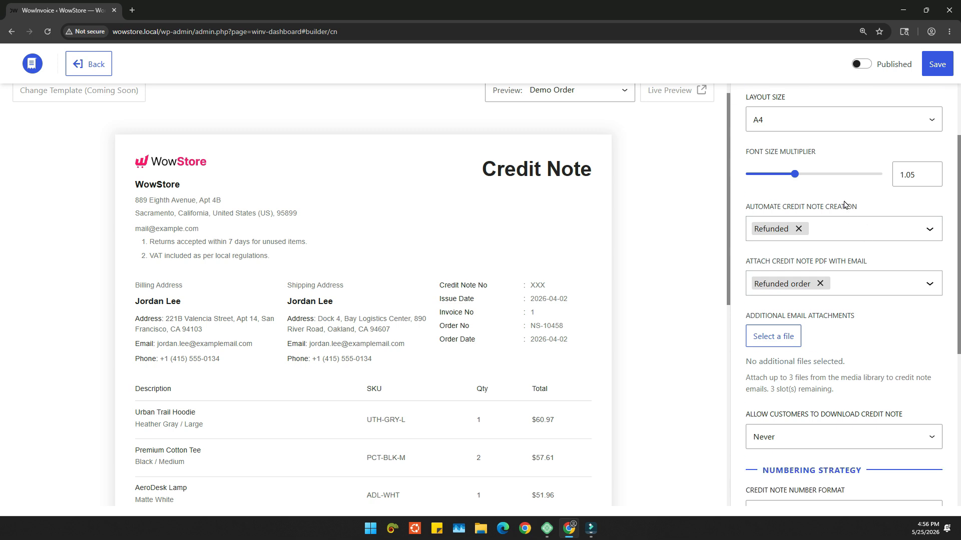
pyautogui.click(827, 237)
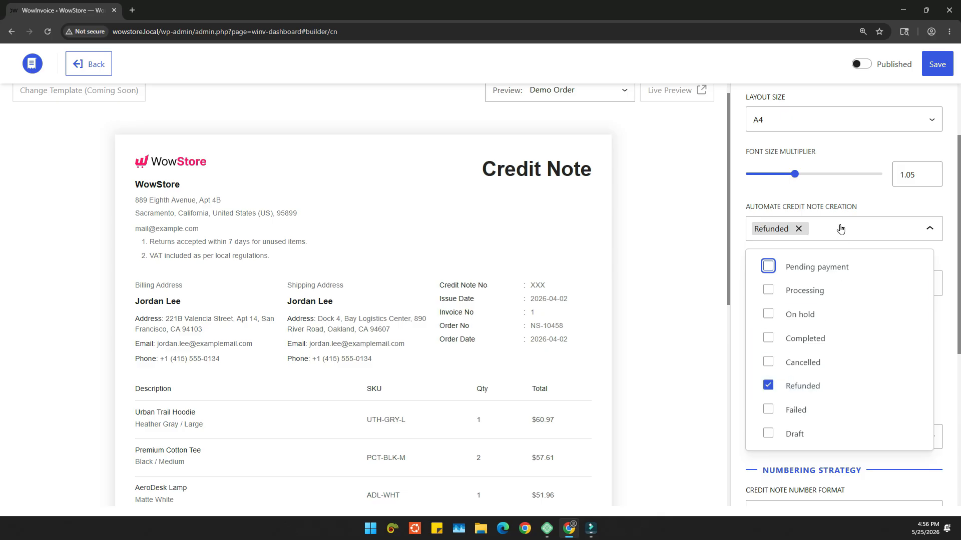
pyautogui.click(843, 210)
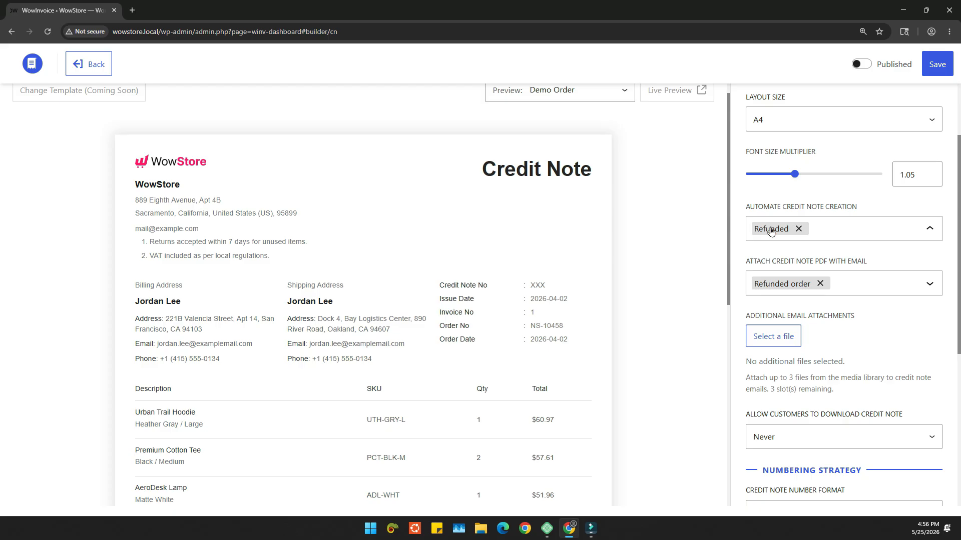
pyautogui.click(834, 228)
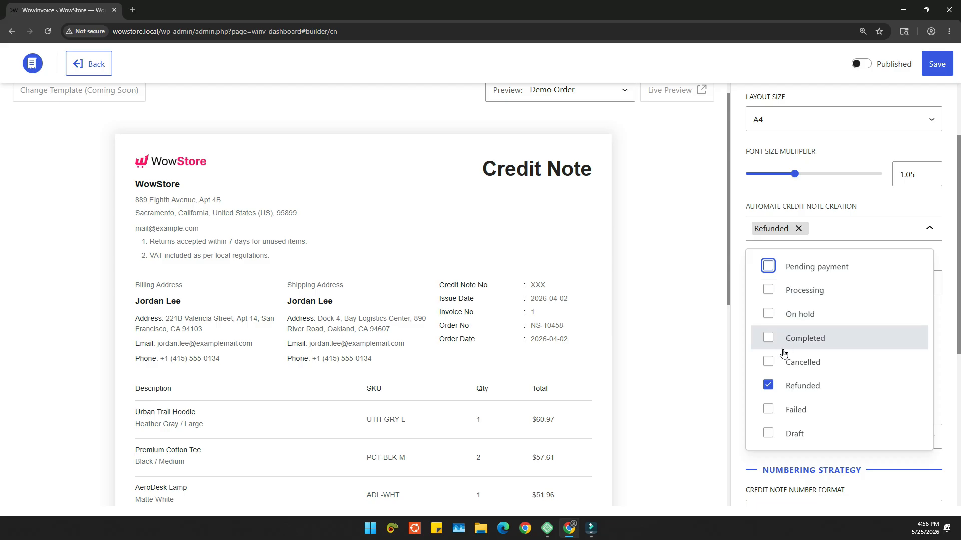
pyautogui.click(773, 363)
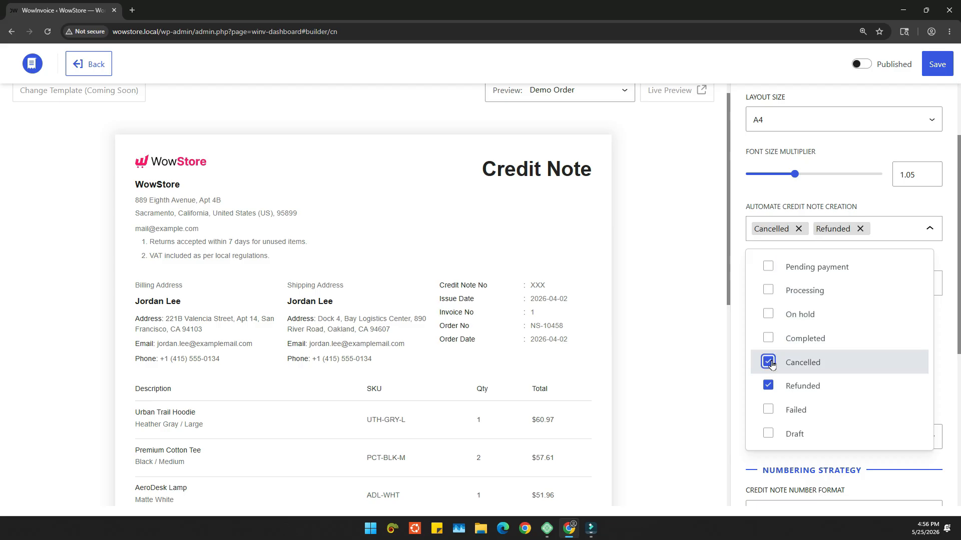
pyautogui.click(880, 208)
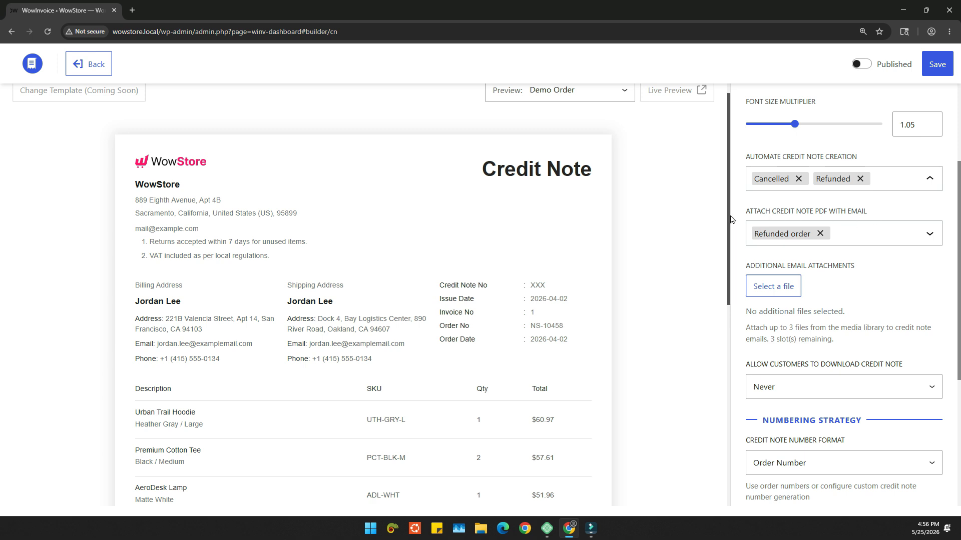
# Step: Attach the credit note PDF to the New order (Admin email) and Order on-hold emails as well, keeping Refunded order
pyautogui.moveTo(745, 216); pyautogui.dragTo(867, 213)
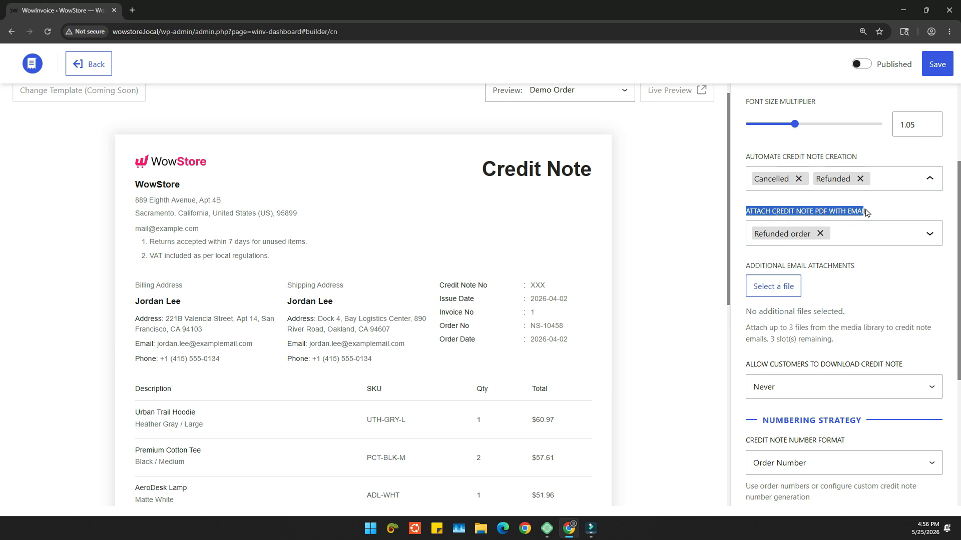
pyautogui.click(886, 215)
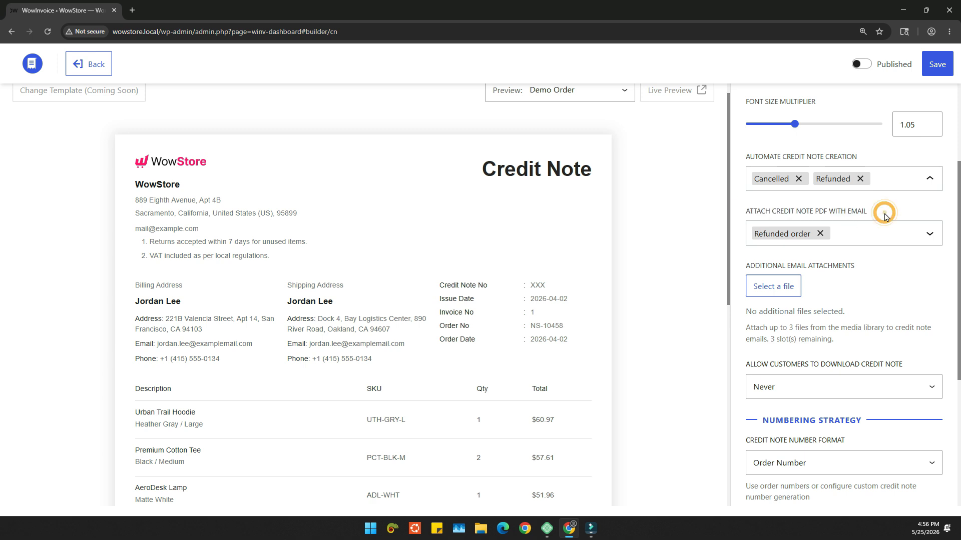
pyautogui.click(880, 240)
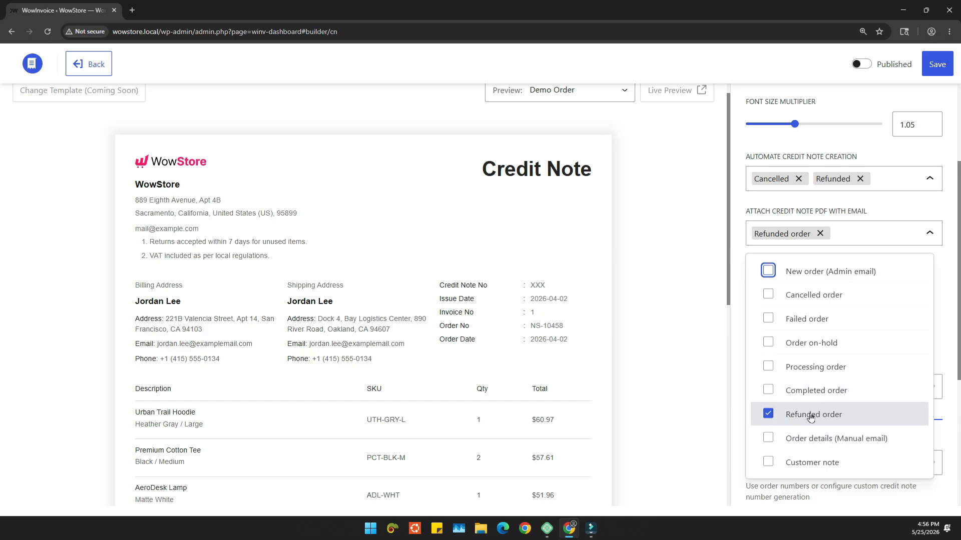
pyautogui.click(877, 202)
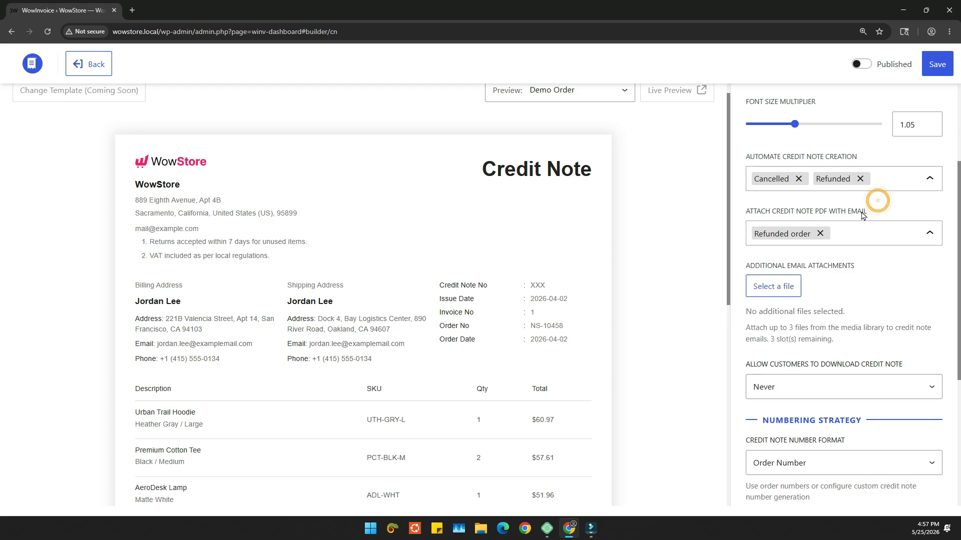
pyautogui.click(843, 235)
pyautogui.click(768, 271)
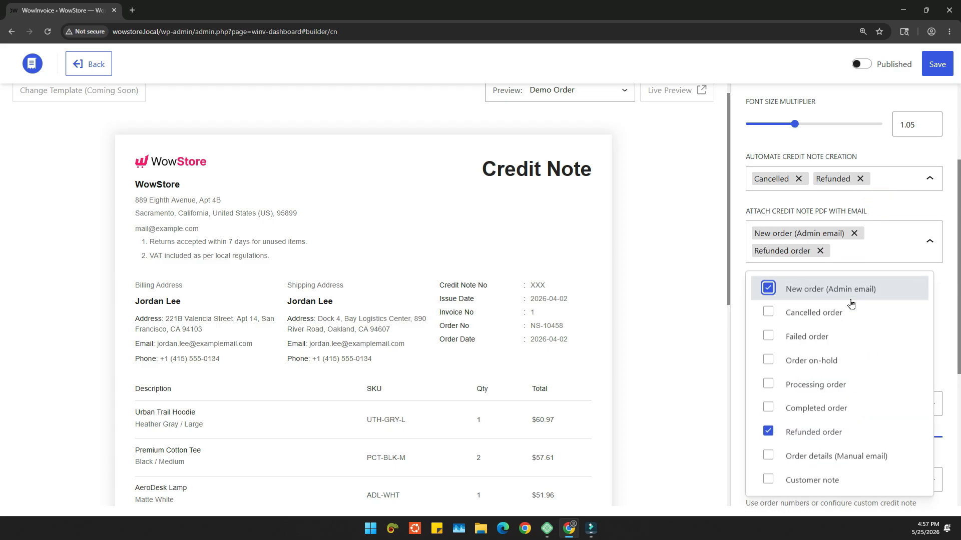
pyautogui.click(796, 362)
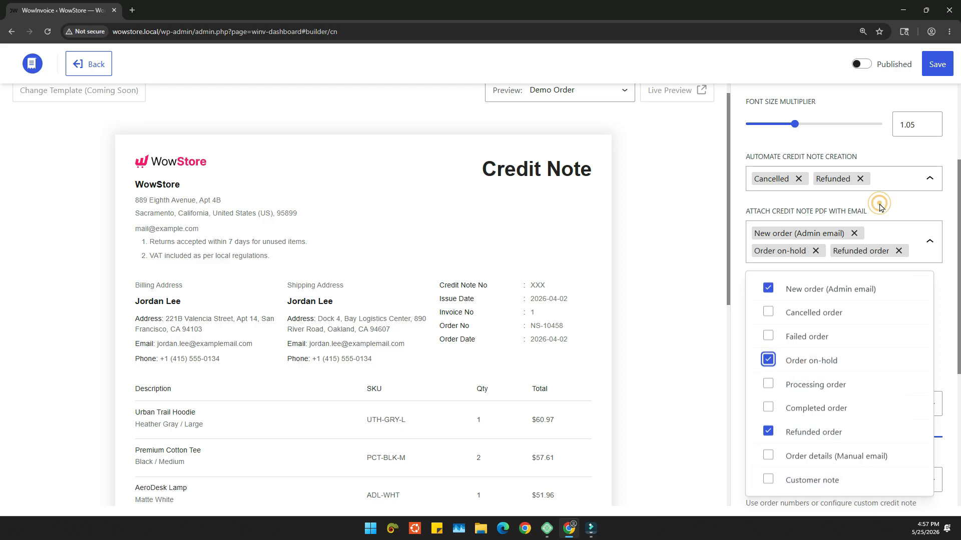
pyautogui.click(878, 202)
# Step: Open the file picker for additional email attachments and close it without selecting a file
pyautogui.click(779, 312)
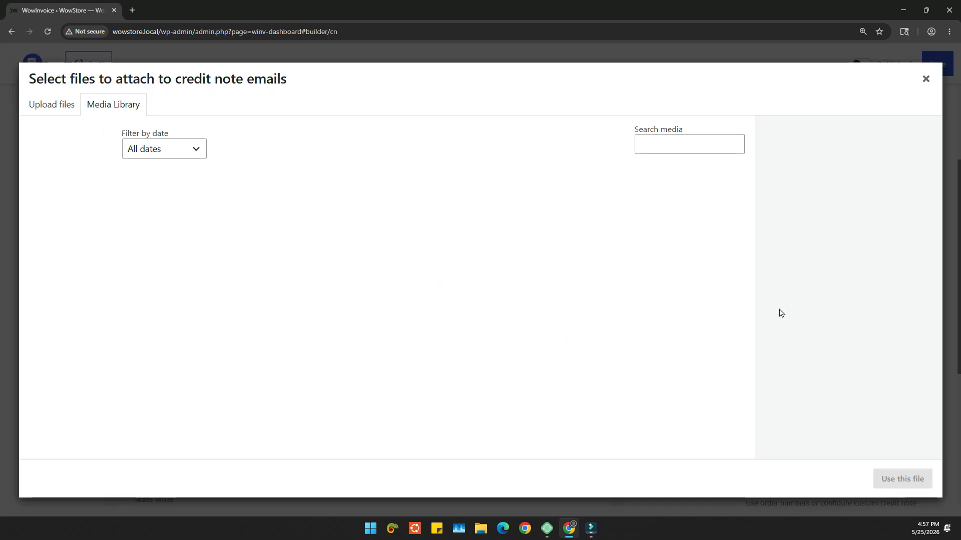
pyautogui.click(926, 79)
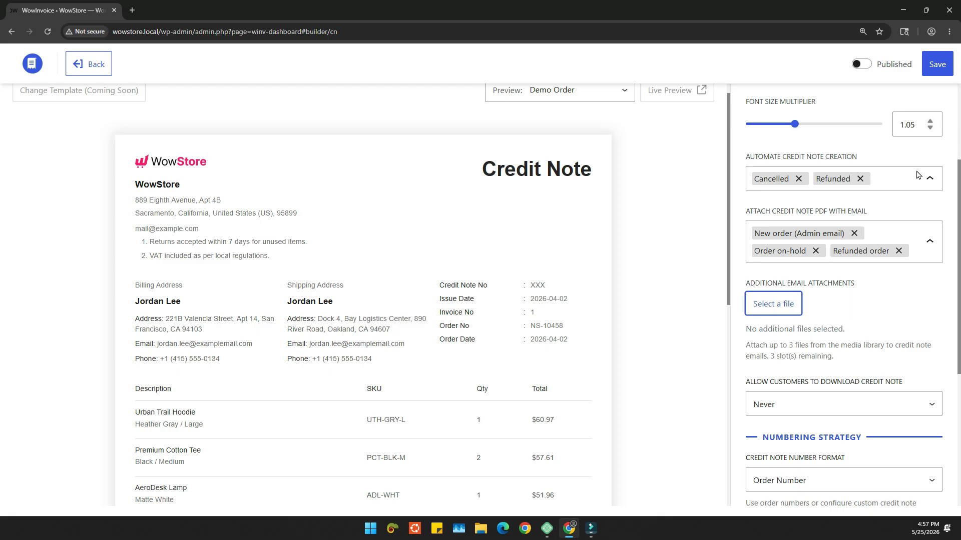
pyautogui.click(783, 343)
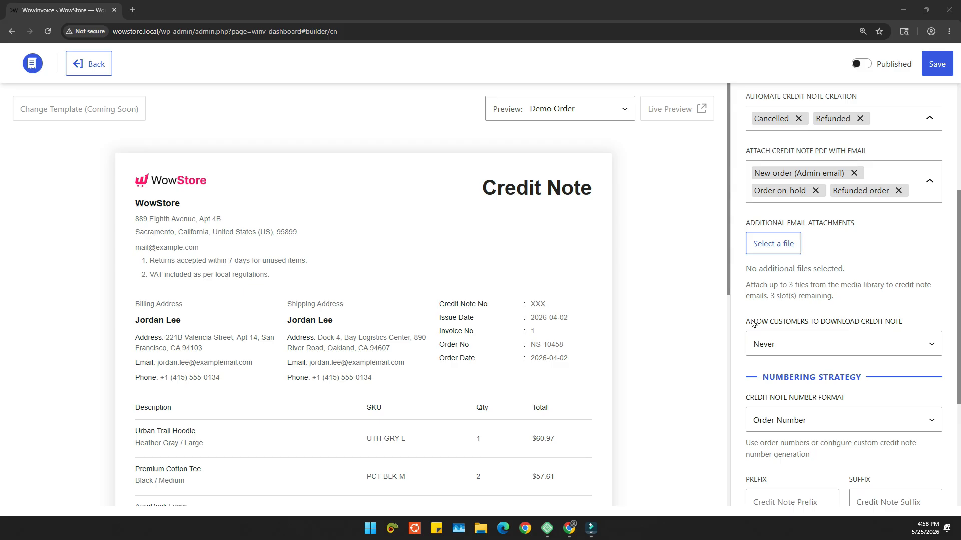
# Step: Set the permission for customers to download the credit note to Always
pyautogui.moveTo(745, 321); pyautogui.dragTo(900, 320)
pyautogui.click(861, 318)
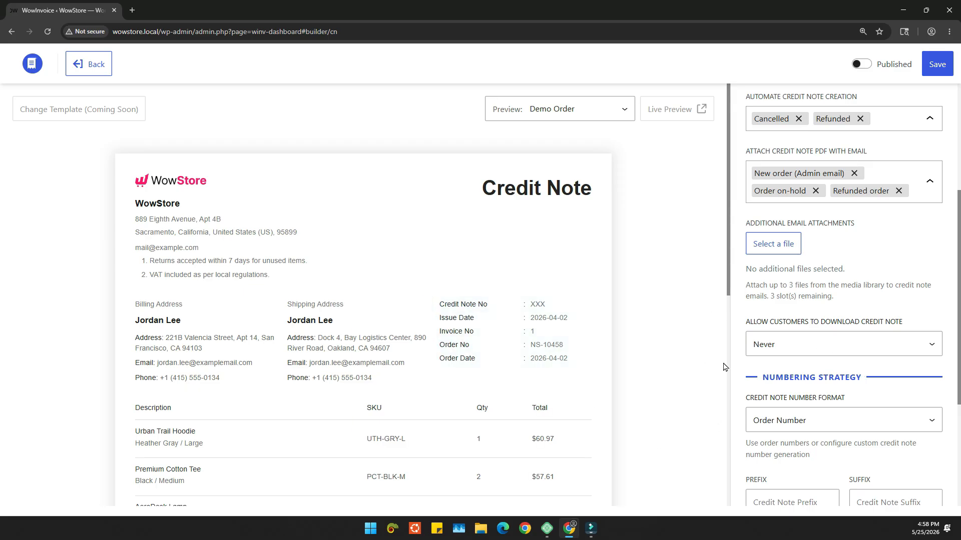
pyautogui.click(839, 350)
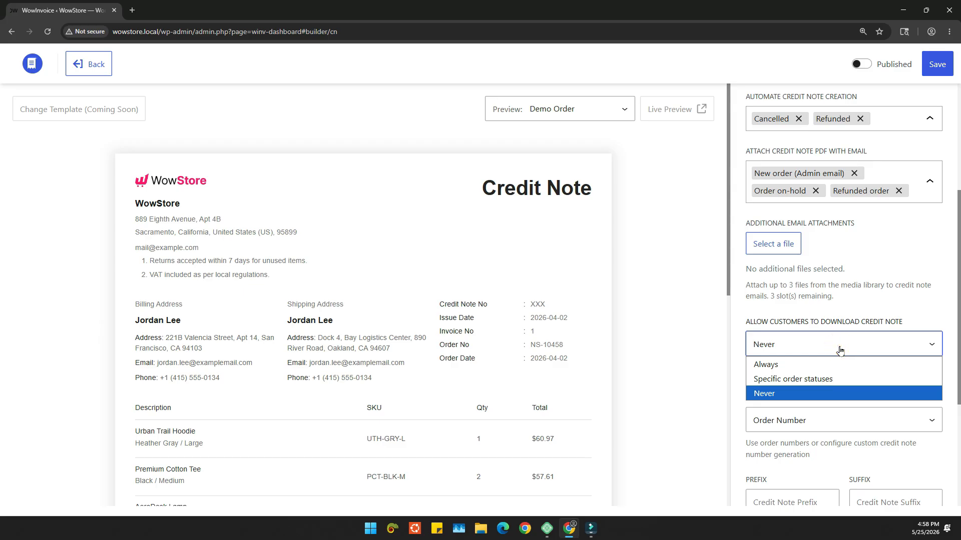
pyautogui.click(806, 365)
pyautogui.scroll(-1, 849, 299)
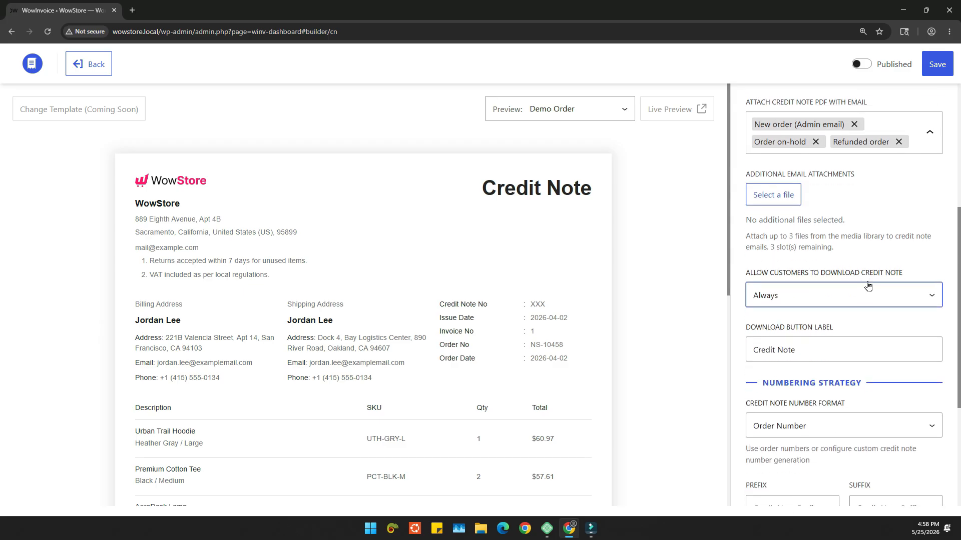
# Step: Try Never as the permission for customers to download the credit note, then set it to Specific order statuses
pyautogui.scroll(-1, 795, 337)
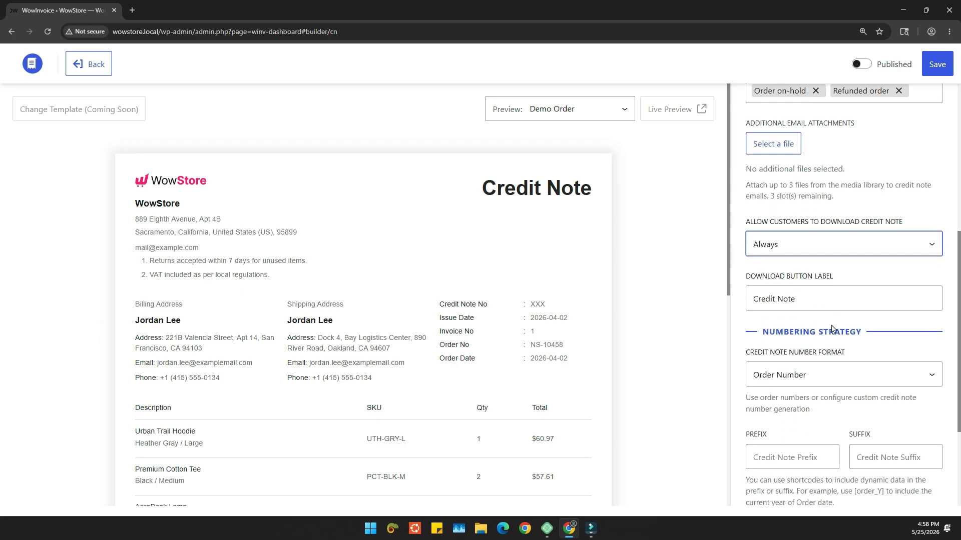
pyautogui.click(826, 246)
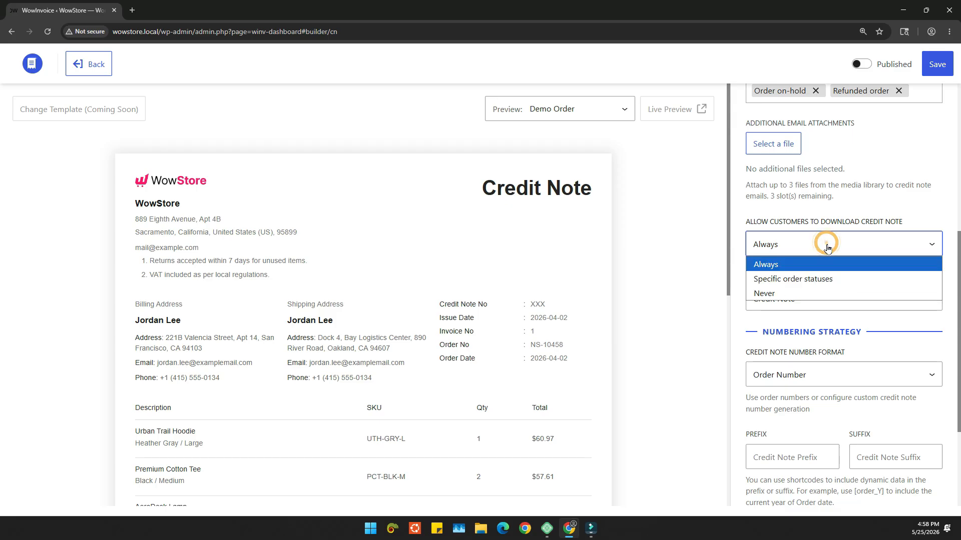
pyautogui.click(801, 295)
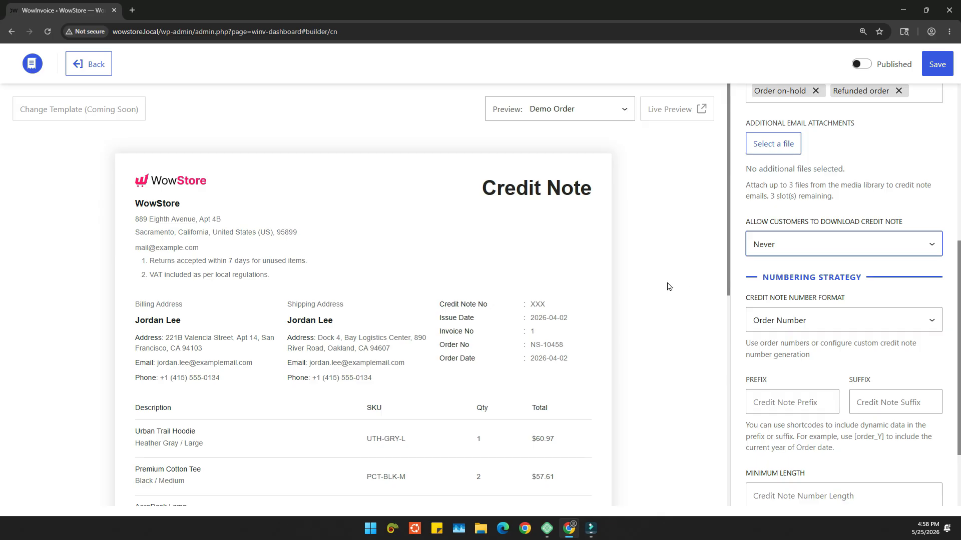
pyautogui.click(795, 246)
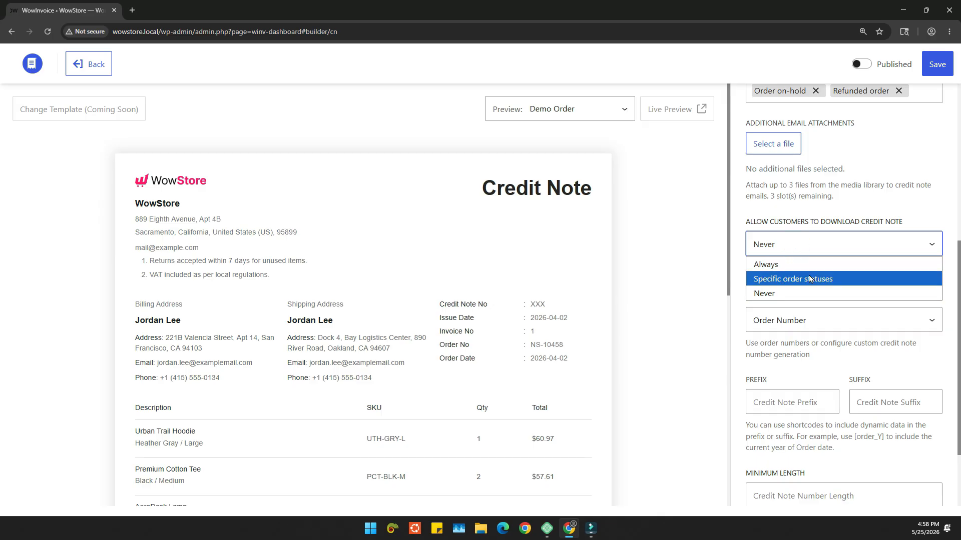
pyautogui.click(810, 278)
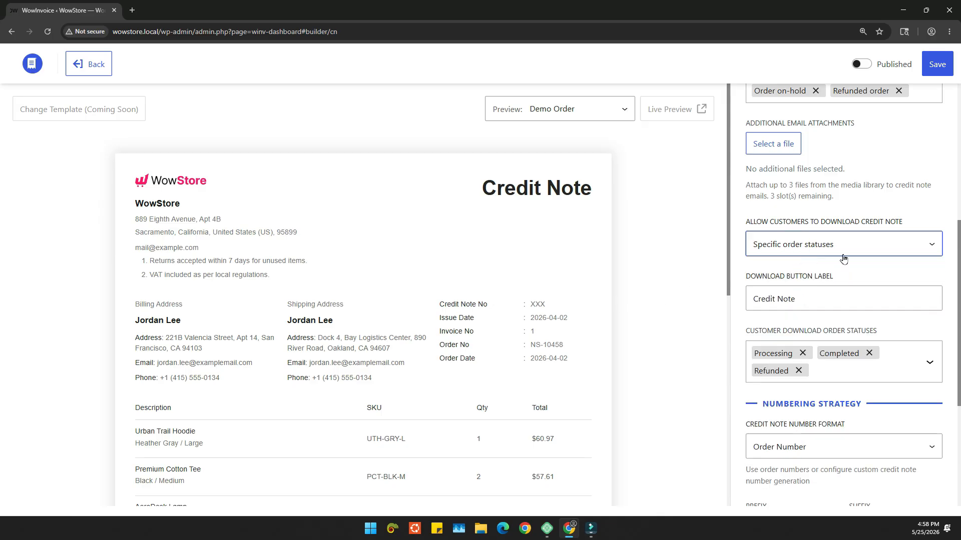
# Step: Review the order statuses available for customer credit note downloads and close the list without changing the selection
pyautogui.scroll(-1, 881, 284)
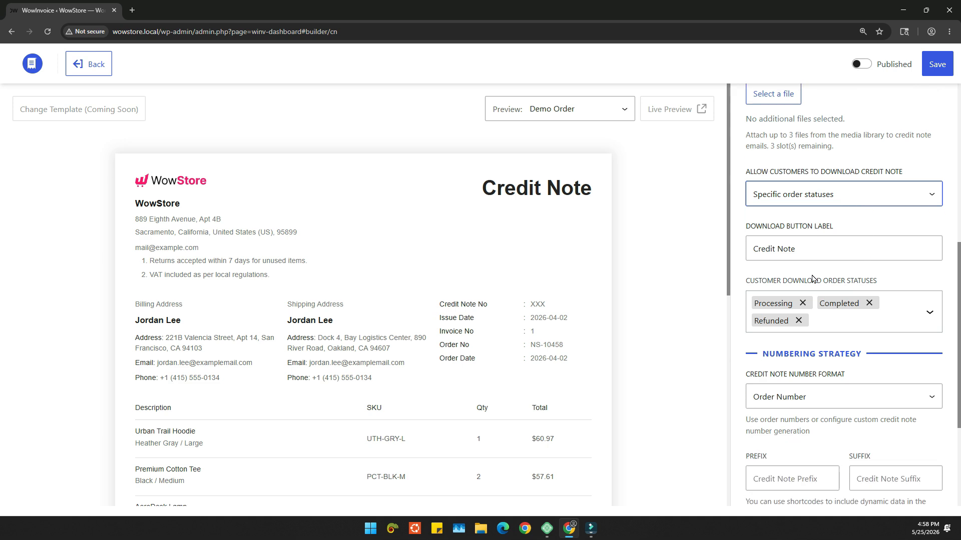
pyautogui.click(849, 328)
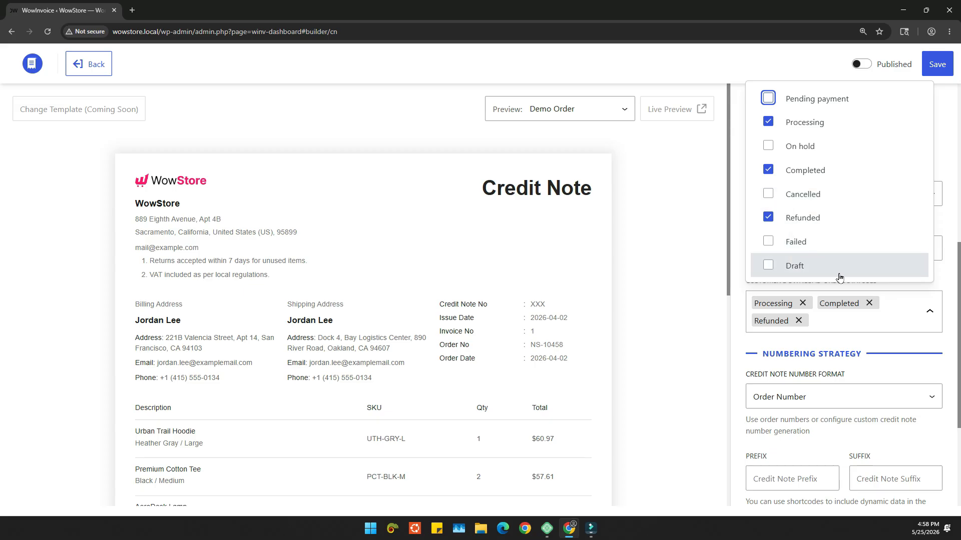
pyautogui.click(854, 348)
# Step: Change the download button label to "Download Credit Note"
pyautogui.click(807, 251)
pyautogui.hotkey('ctrl', 'a')
pyautogui.hotkey('ctrl', 'Left')
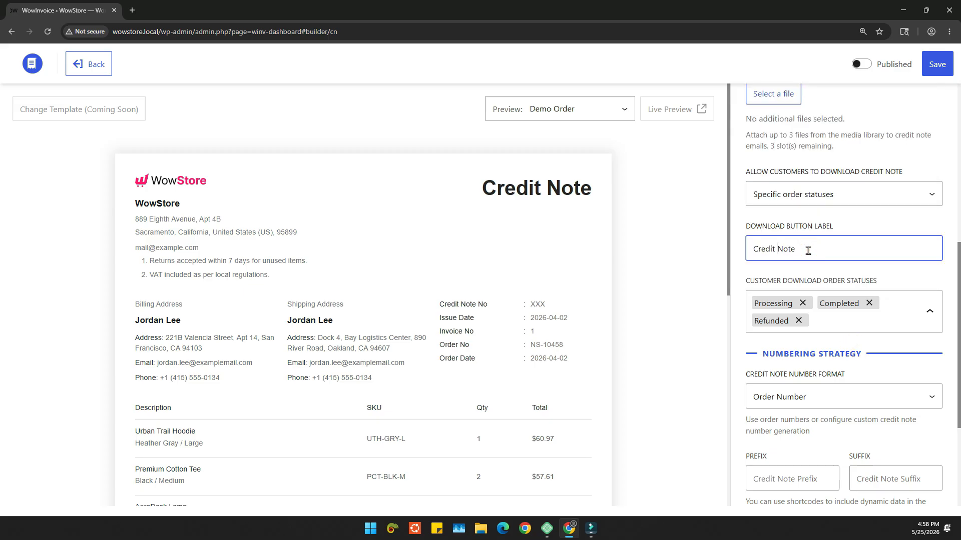
pyautogui.write('Download')
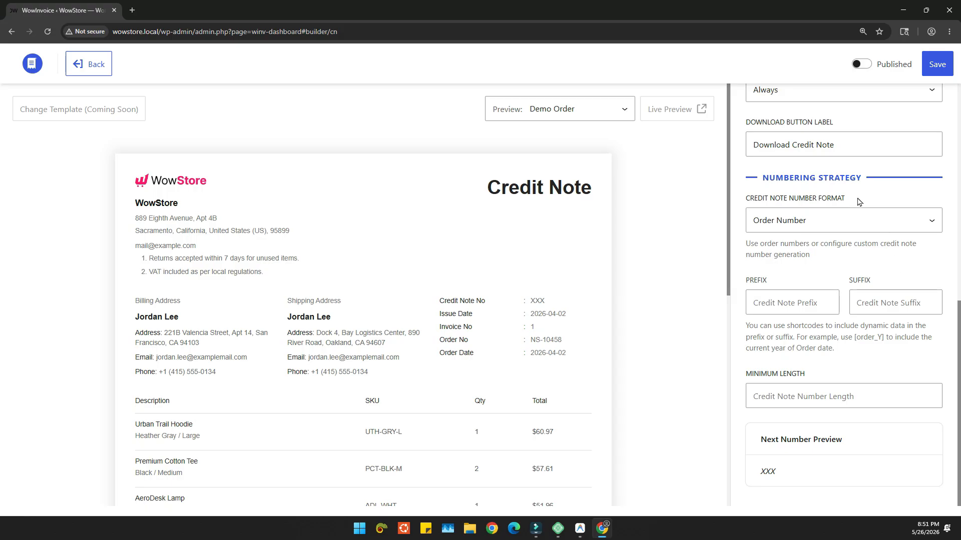
# Step: Set the credit note number format in the numbering strategy to Credit Note Number
pyautogui.moveTo(859, 201); pyautogui.dragTo(750, 203)
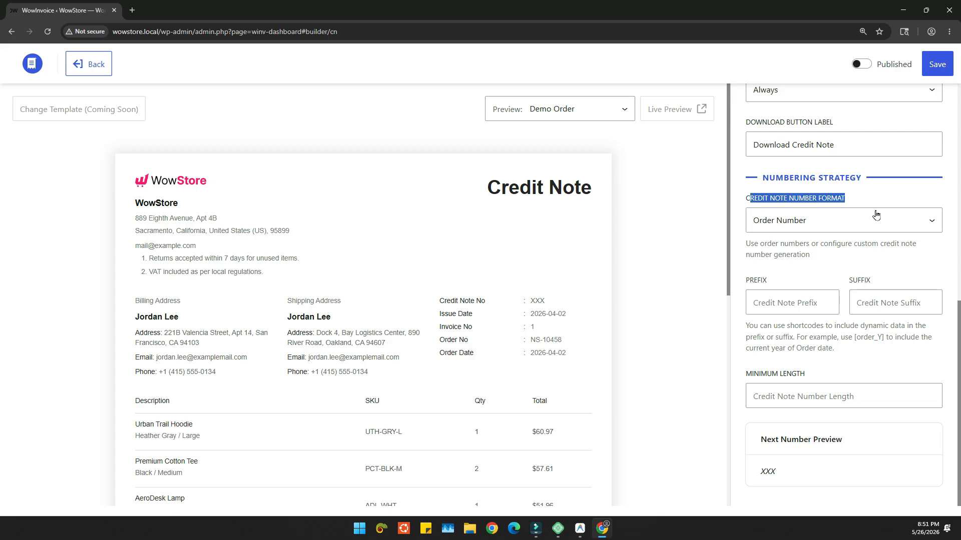
pyautogui.click(857, 223)
pyautogui.click(837, 221)
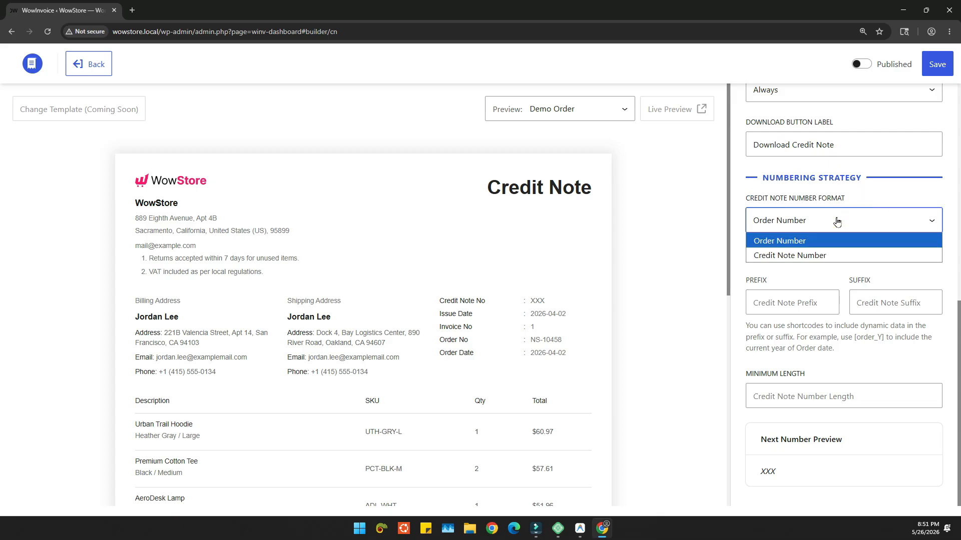
pyautogui.click(811, 256)
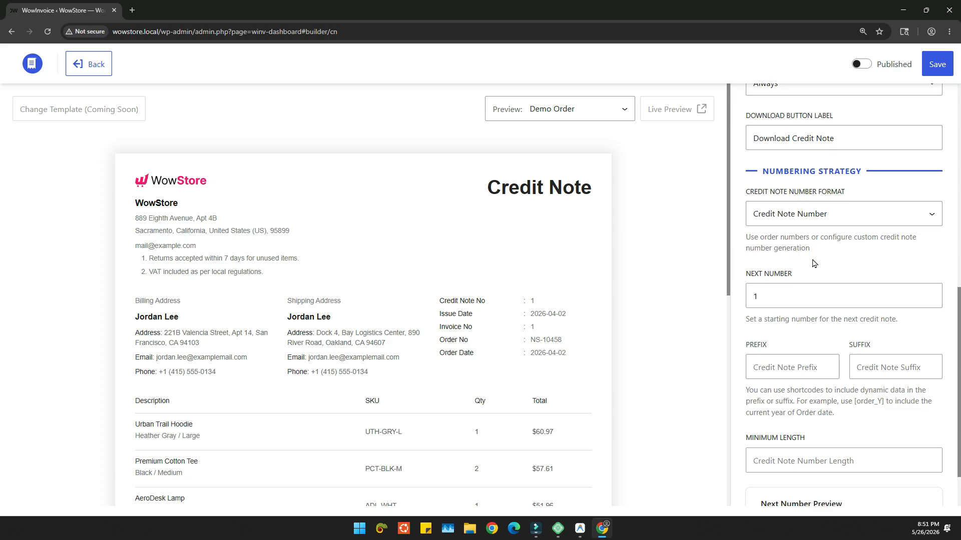
# Step: Set the next credit note number to 255
pyautogui.scroll(-1, 811, 255)
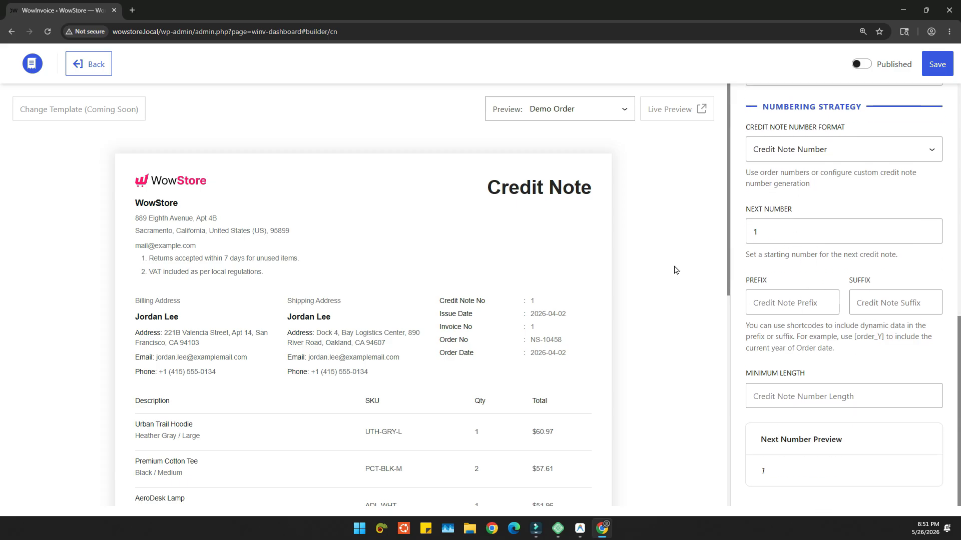
pyautogui.doubleClick(765, 235)
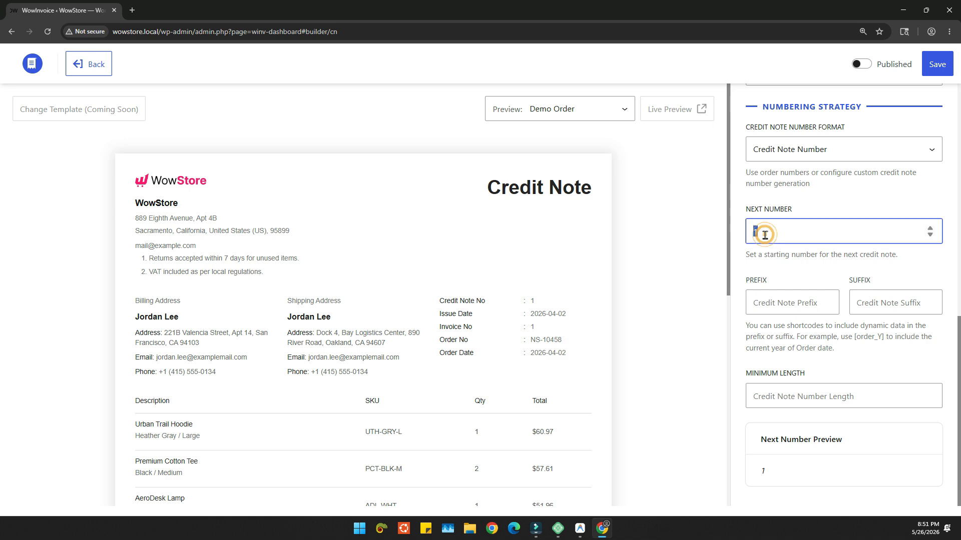
pyautogui.write('255')
pyautogui.click(798, 267)
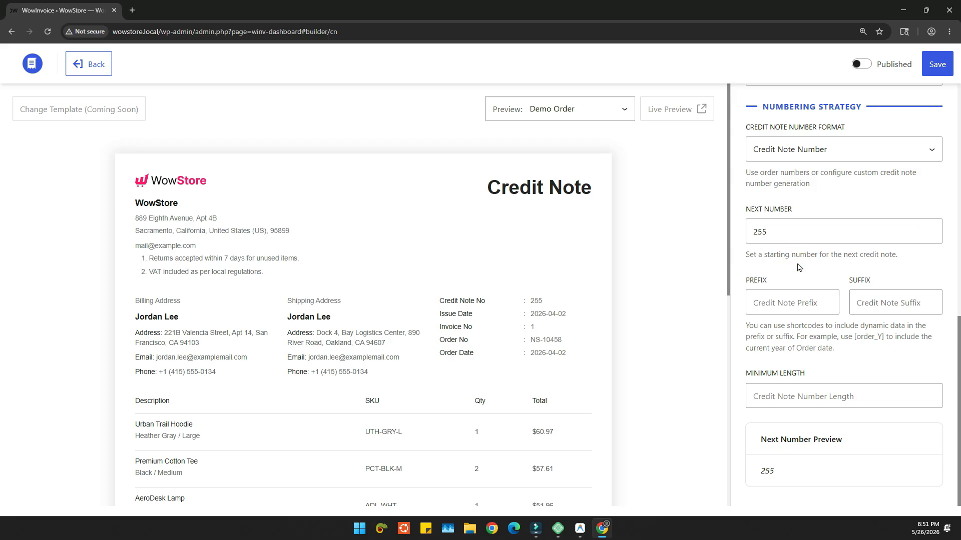
# Step: Give the credit note number the prefix "CN-" and the suffix "[order_y]"
pyautogui.click(783, 301)
pyautogui.write('C')
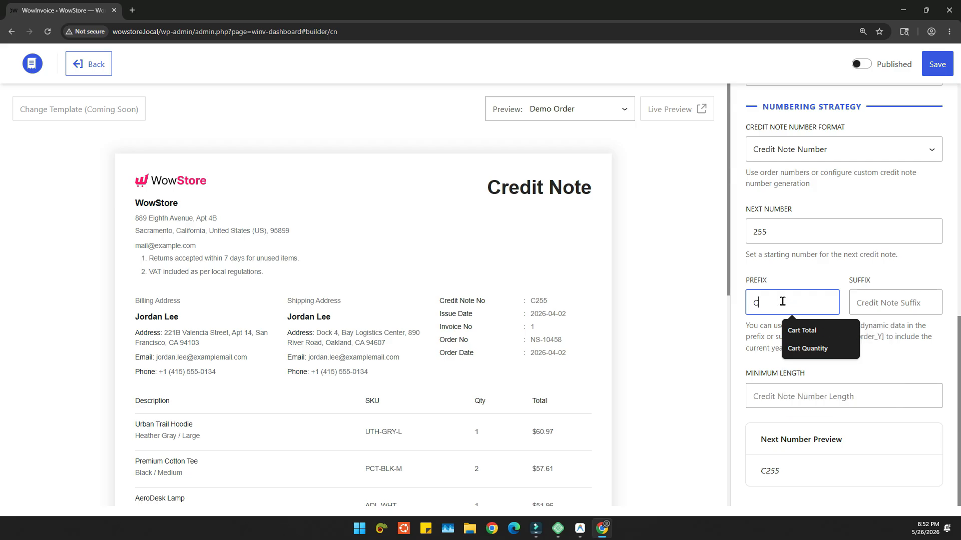
pyautogui.write('N-')
pyautogui.click(867, 311)
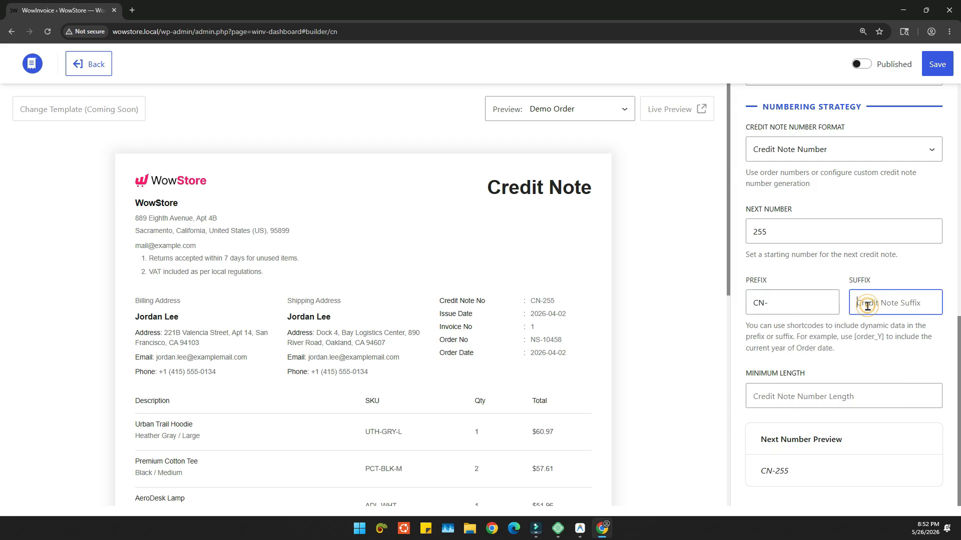
pyautogui.write('[[')
pyautogui.scroll(-2, 873, 147)
pyautogui.scroll(2, 881, 170)
pyautogui.click(806, 206)
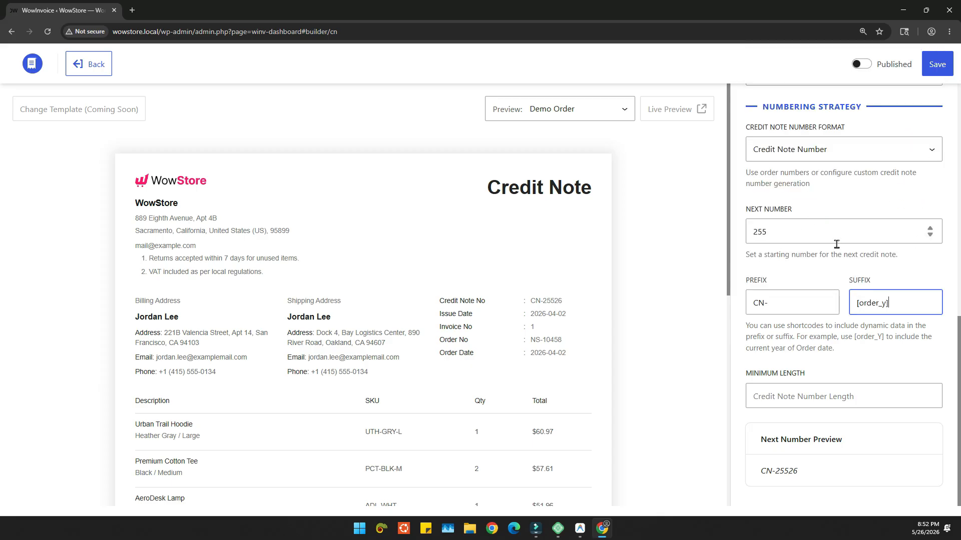
# Step: Set the minimum length of the credit note number to 5
pyautogui.click(789, 395)
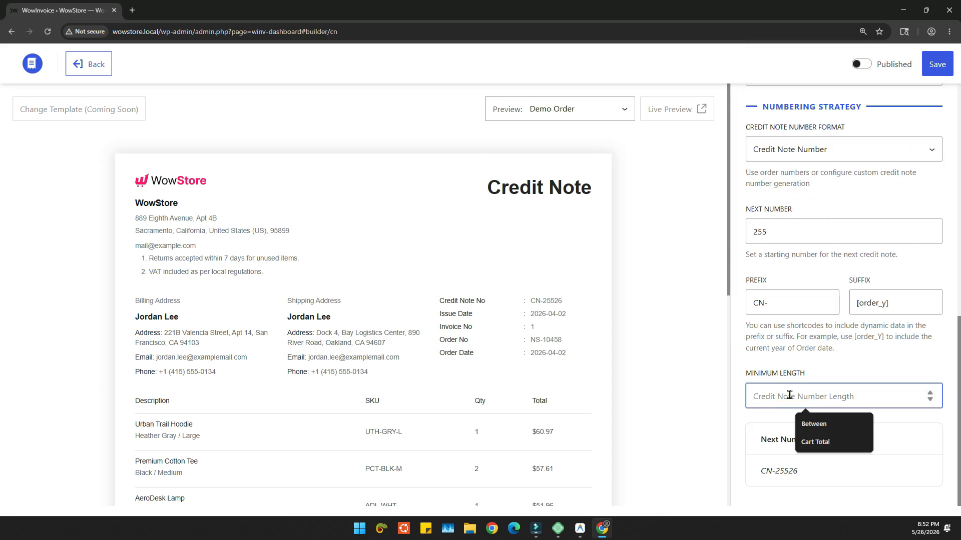
pyautogui.write('5')
pyautogui.click(812, 339)
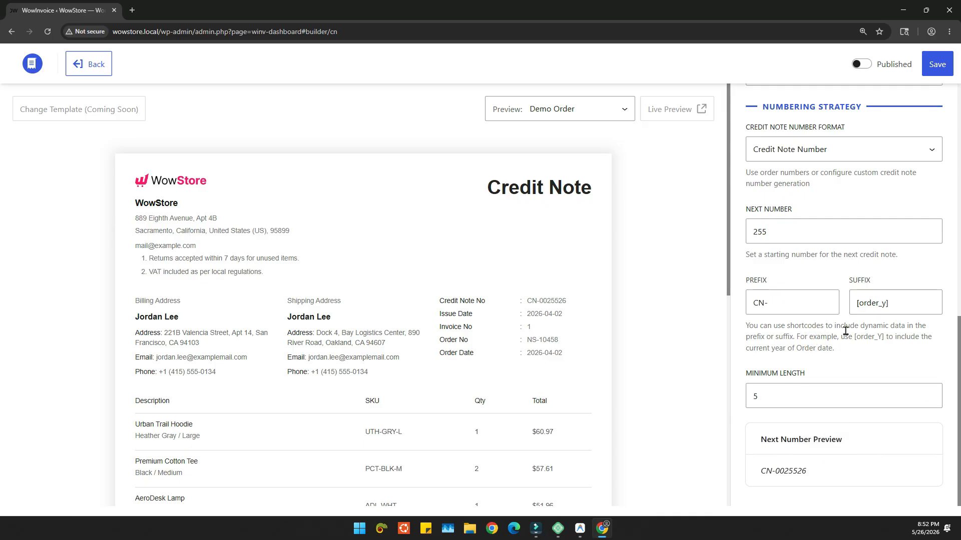
# Step: Insert a hyphen in front of the order year shortcode in the credit note number suffix
pyautogui.click(857, 306)
pyautogui.write('-')
pyautogui.click(834, 359)
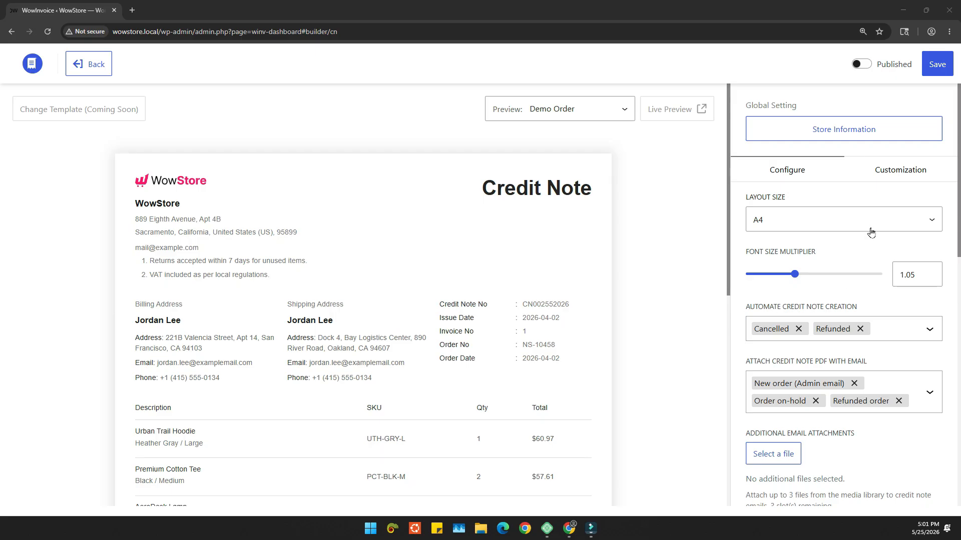
# Step: In the header and logo customization, toggle the logo off and back on and set its size to 29
pyautogui.click(900, 169)
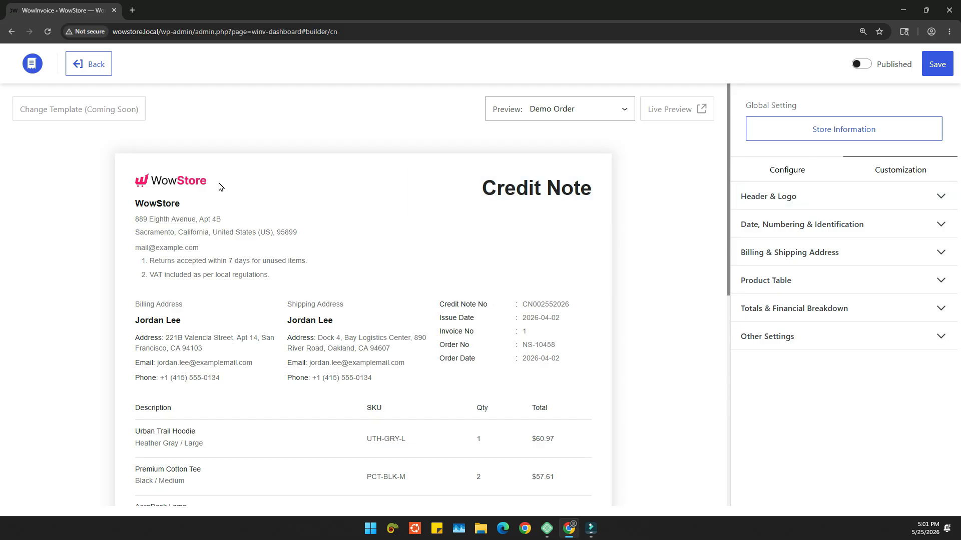
pyautogui.click(198, 181)
pyautogui.click(811, 249)
pyautogui.click(752, 280)
pyautogui.click(752, 280)
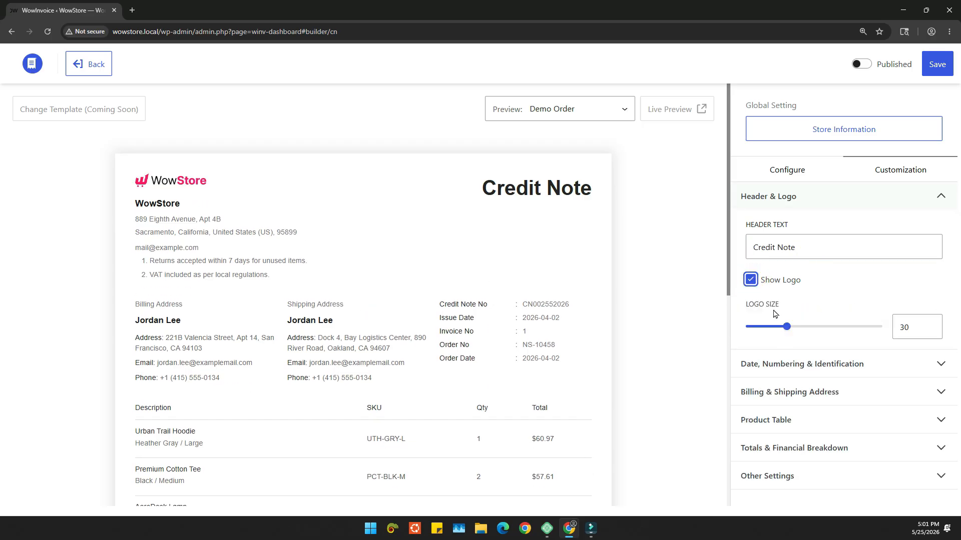
pyautogui.moveTo(785, 328); pyautogui.dragTo(785, 328)
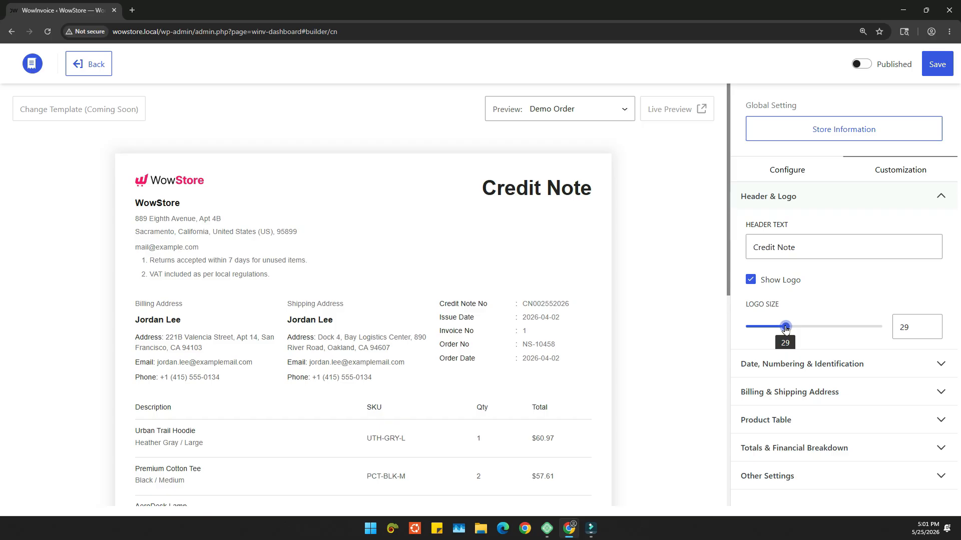
# Step: Open the date, numbering and identification settings of the credit note template
pyautogui.click(530, 316)
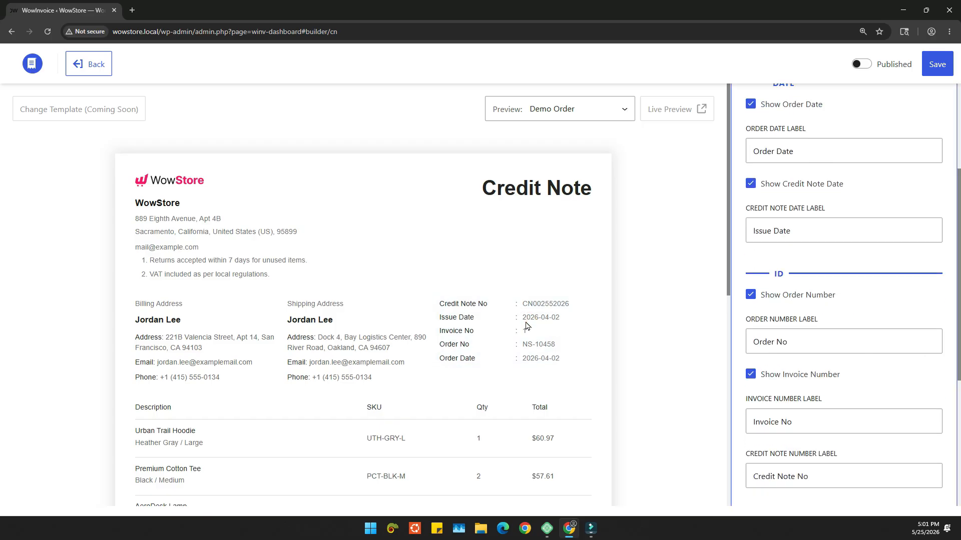
pyautogui.scroll(3, 909, 233)
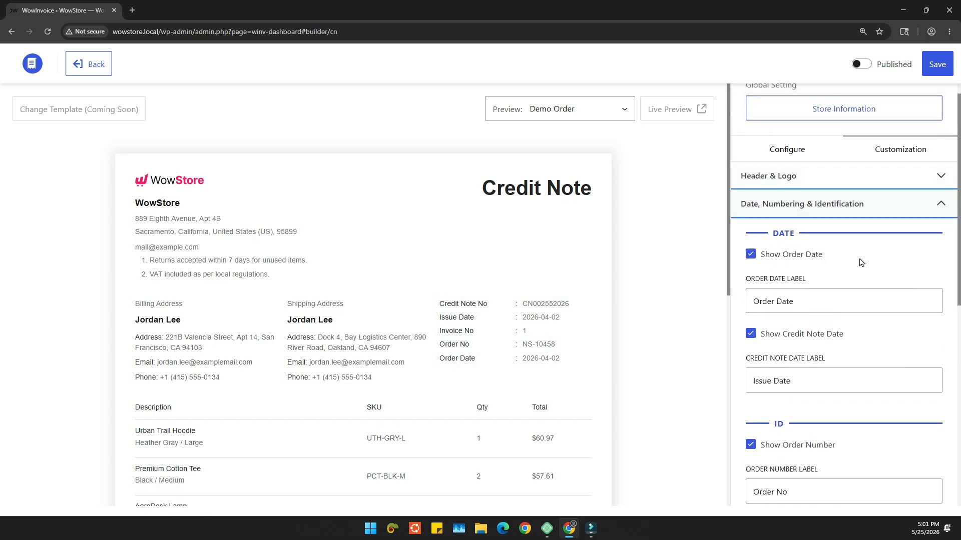
pyautogui.scroll(-1, 869, 256)
# Step: Toggle the order date, credit note date, order number and invoice number off and back on, one at a time
pyautogui.click(764, 207)
pyautogui.click(764, 206)
pyautogui.click(782, 282)
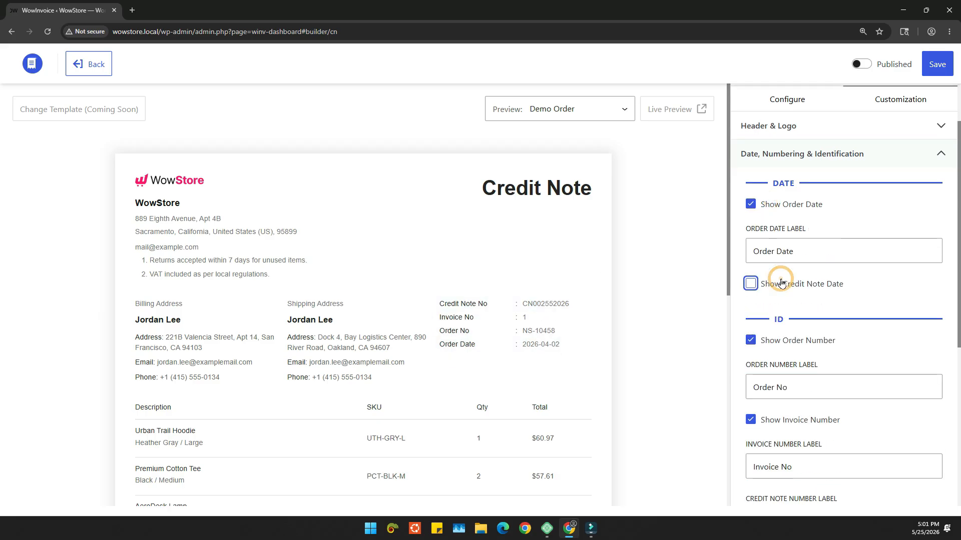
pyautogui.click(782, 283)
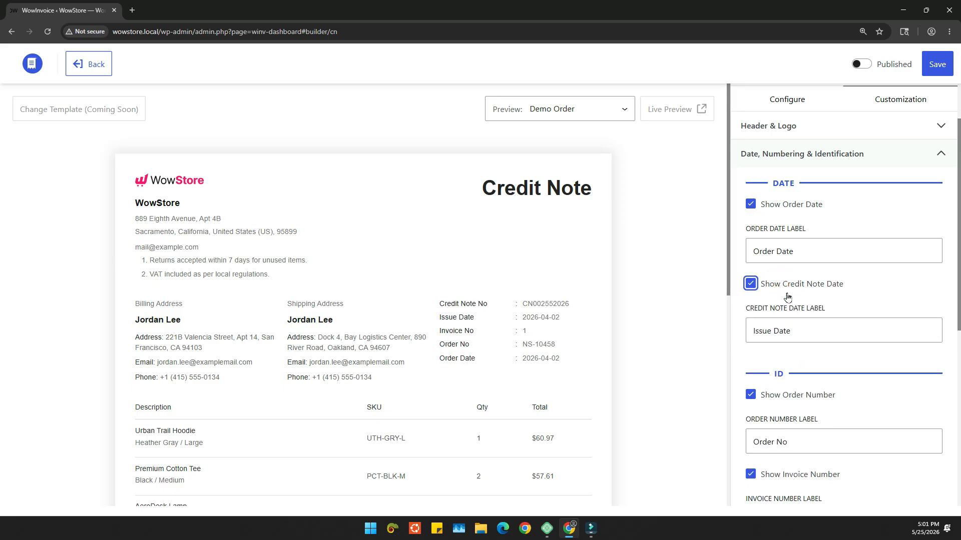
pyautogui.scroll(-2, 783, 300)
pyautogui.click(777, 299)
pyautogui.click(776, 298)
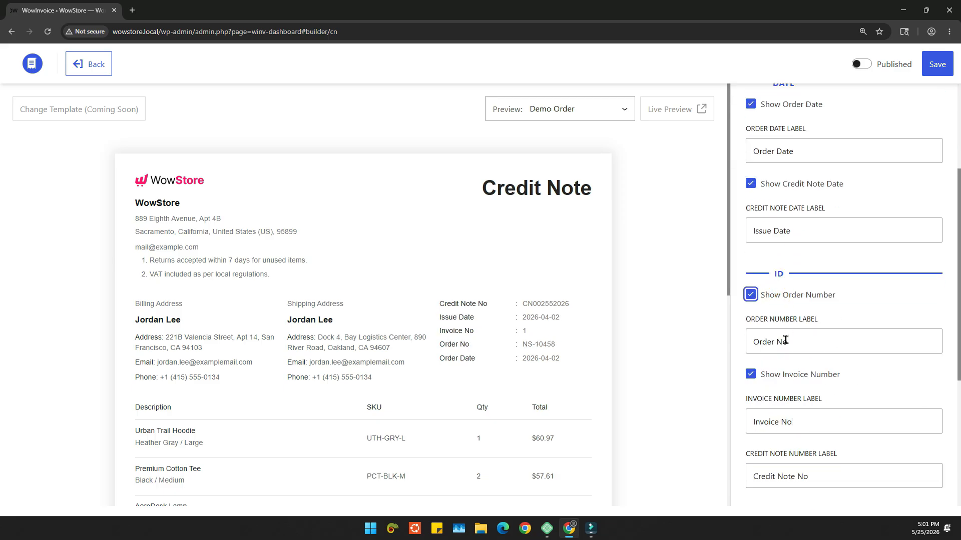
pyautogui.click(776, 376)
pyautogui.click(776, 376)
# Step: Add an order meta field named "Currency" that uses the order currency meta key, and save it
pyautogui.scroll(-2, 849, 388)
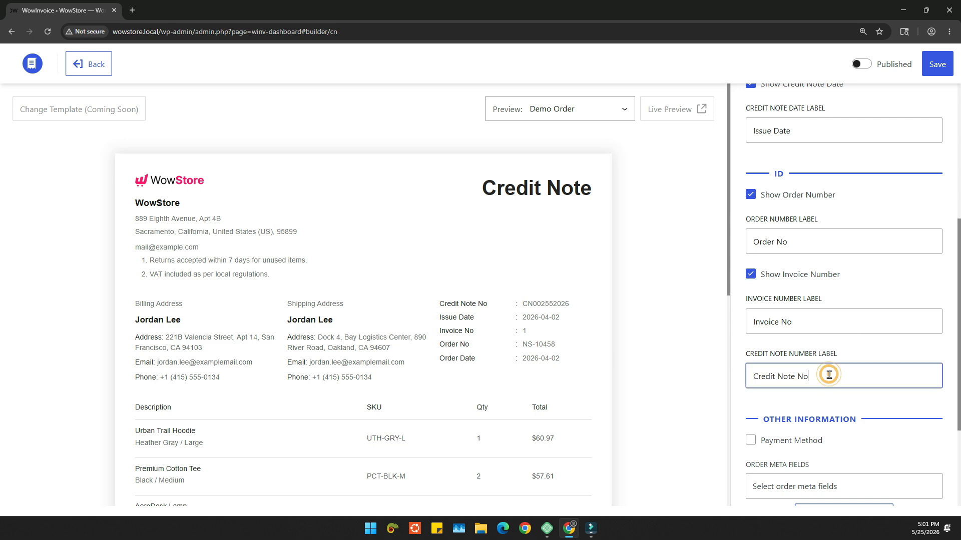
pyautogui.scroll(-3, 857, 347)
pyautogui.click(850, 363)
pyautogui.click(887, 431)
pyautogui.click(801, 405)
pyautogui.click(802, 436)
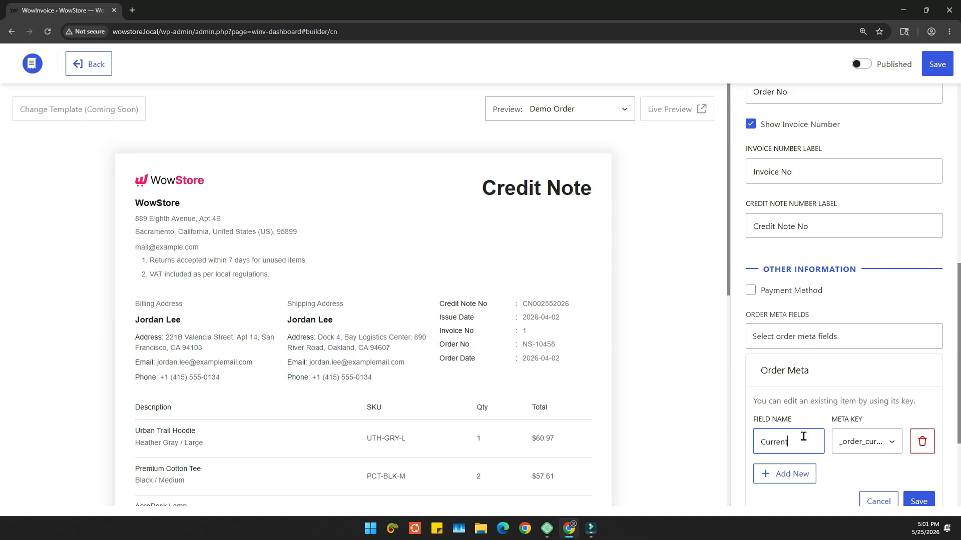
pyautogui.click(919, 501)
# Step: Hide the billing address on the credit note, and toggle the shipping address off and back on
pyautogui.click(316, 359)
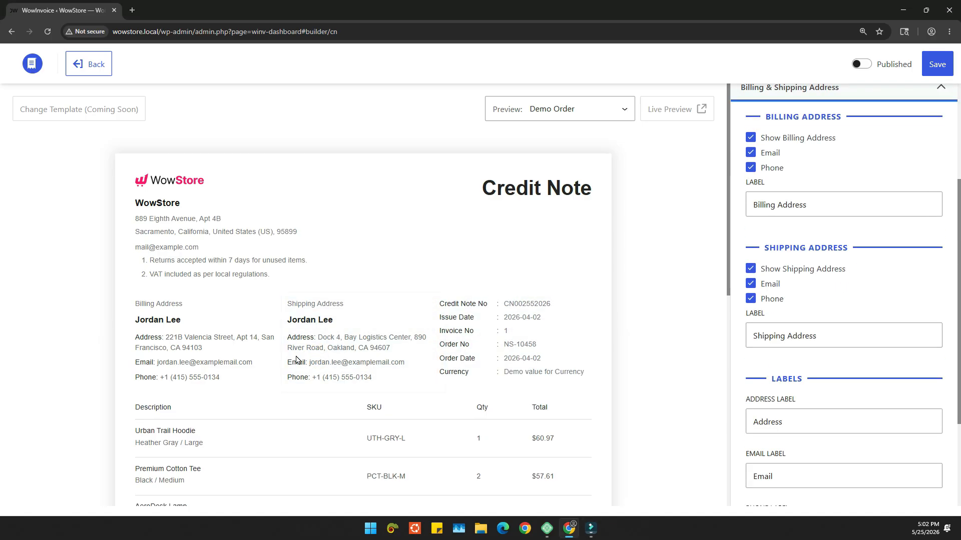
pyautogui.scroll(3, 811, 241)
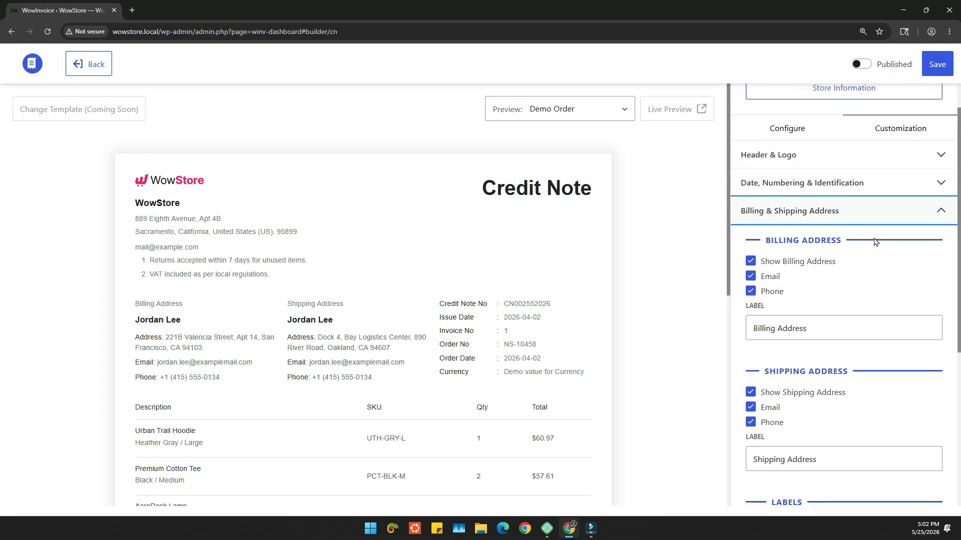
pyautogui.scroll(-2, 881, 248)
pyautogui.click(770, 162)
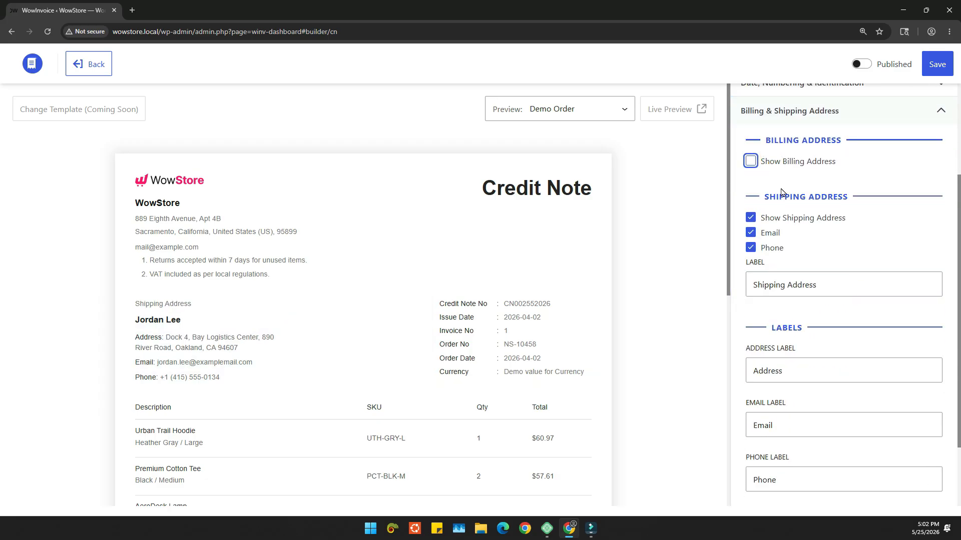
pyautogui.click(777, 221)
pyautogui.click(776, 219)
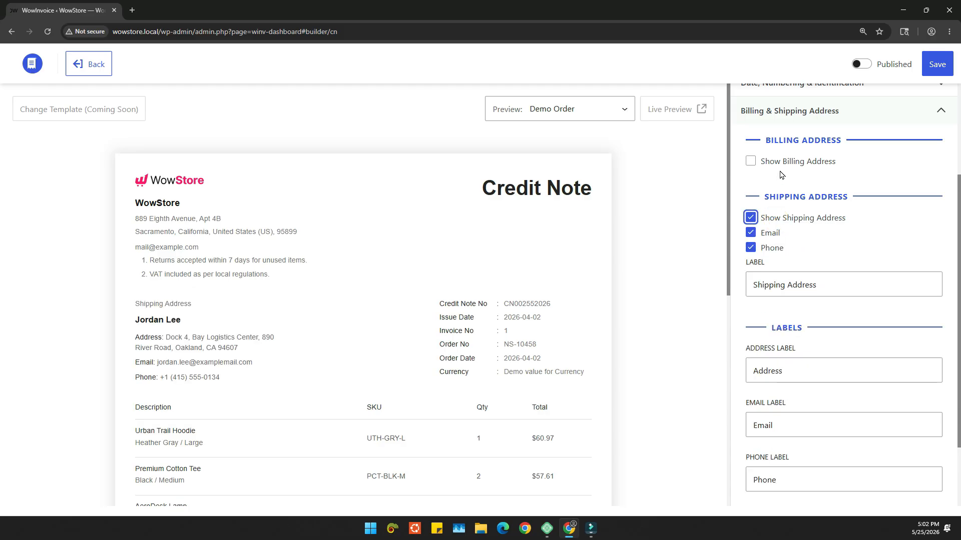
# Step: Show the billing address on the credit note again, and hide the email in both the billing and shipping addresses
pyautogui.click(776, 167)
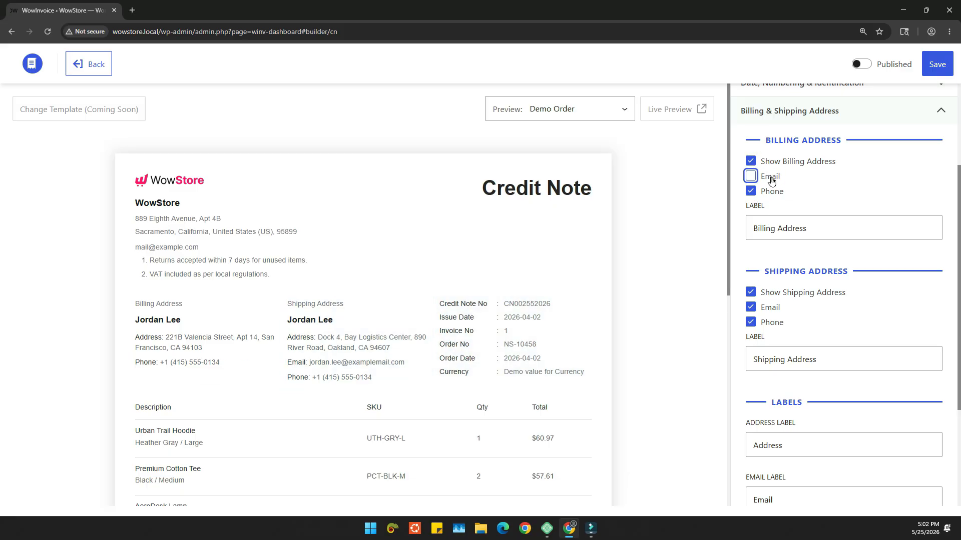
pyautogui.click(770, 307)
pyautogui.click(770, 178)
pyautogui.scroll(-3, 832, 276)
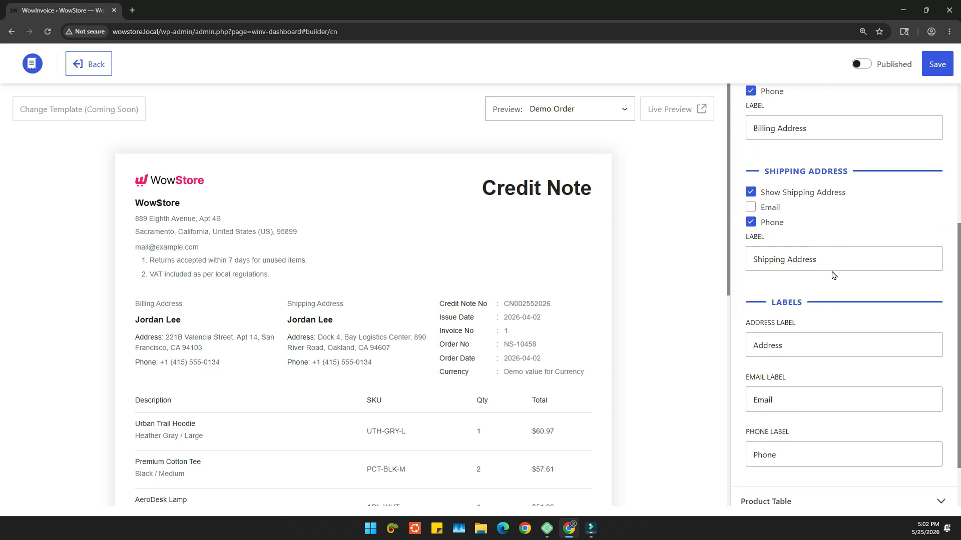
pyautogui.click(832, 275)
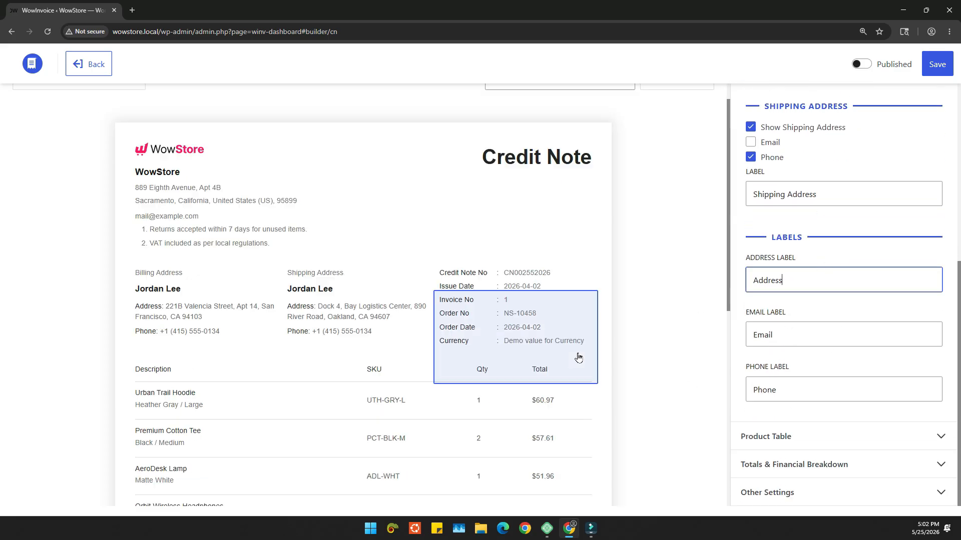
# Step: Open the product table settings and go through the description, quantity and total label fields
pyautogui.click(306, 401)
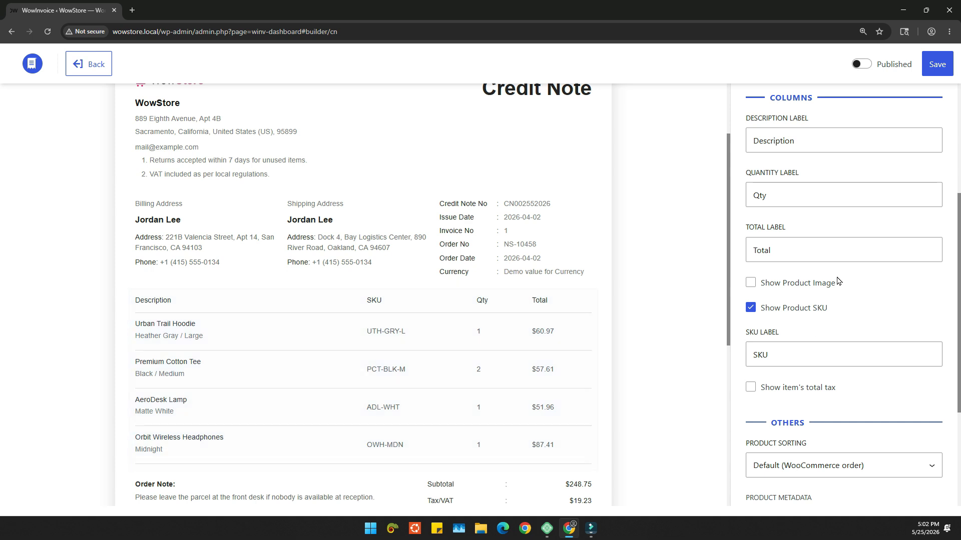
pyautogui.scroll(2, 793, 268)
pyautogui.click(826, 239)
pyautogui.click(813, 290)
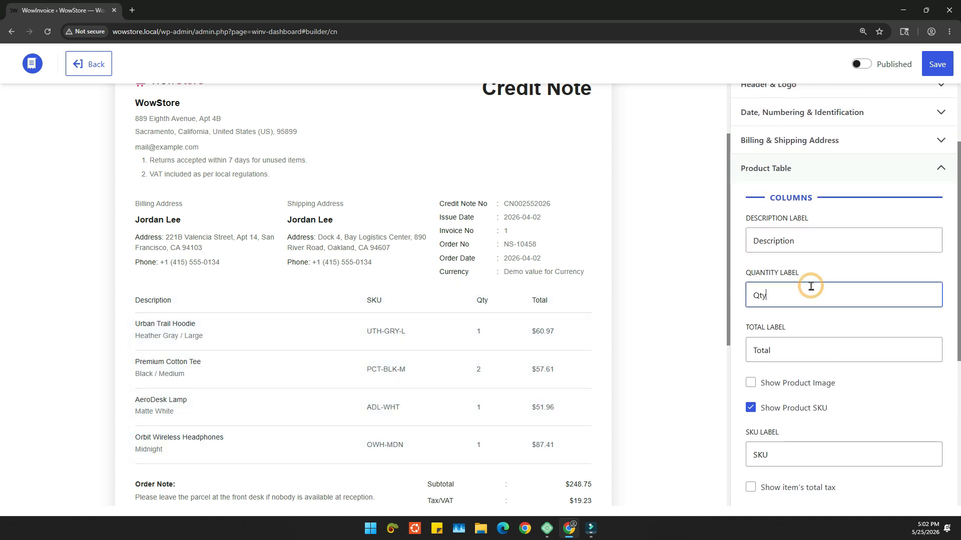
pyautogui.scroll(-1, 811, 295)
pyautogui.click(811, 298)
# Step: Show product images in the product table and set the credit note preview to the last order
pyautogui.scroll(-2, 791, 277)
pyautogui.click(768, 234)
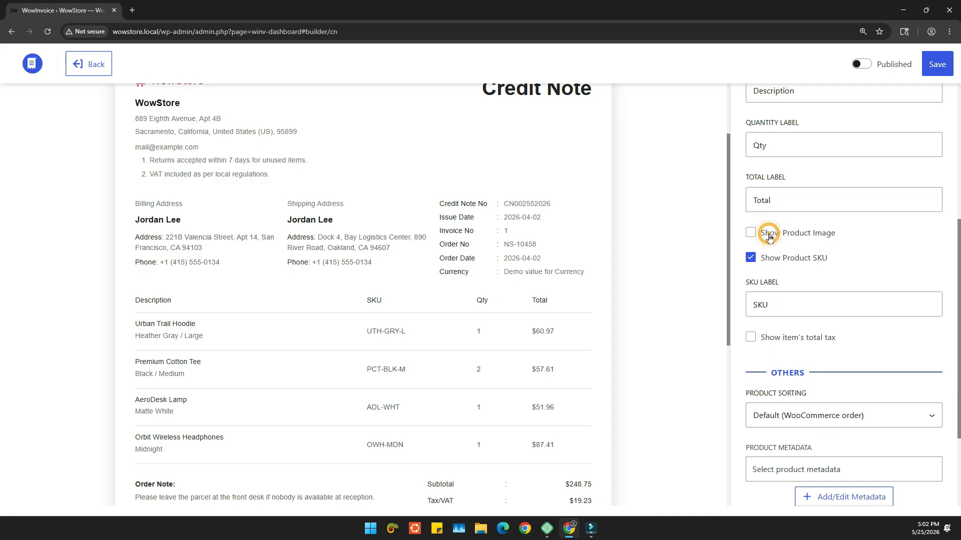
pyautogui.scroll(2, 431, 301)
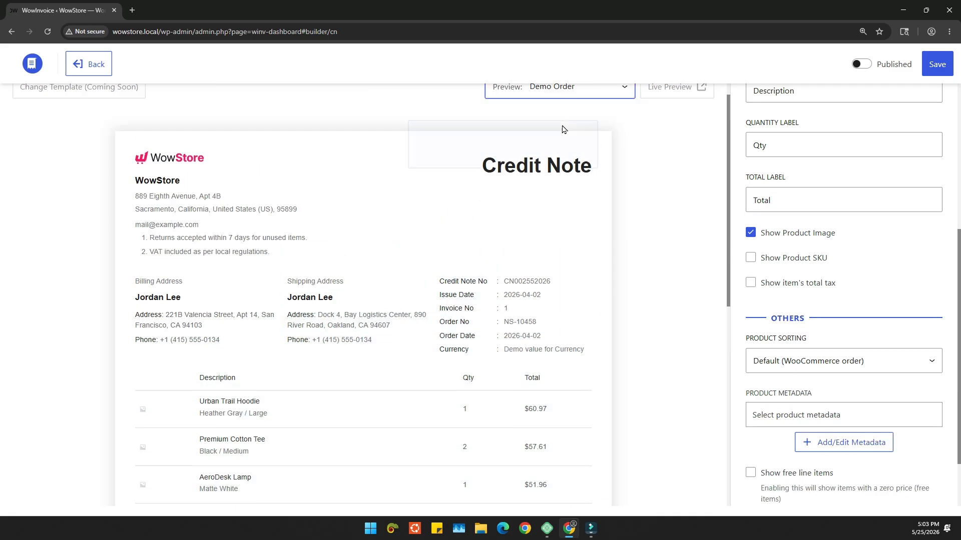
pyautogui.click(564, 109)
pyautogui.click(554, 130)
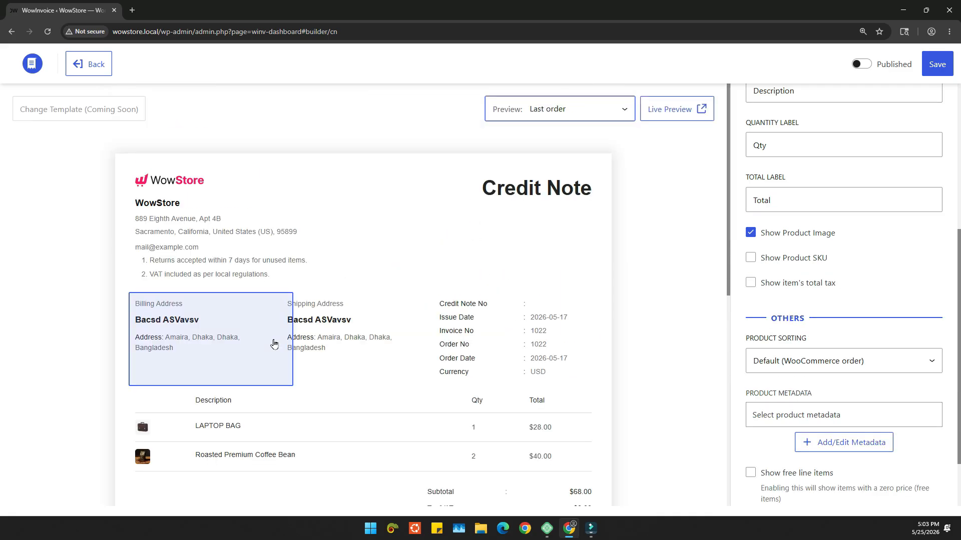
# Step: Toggle the product SKU column, leaving it hidden, and show each item's total tax in the product table
pyautogui.click(792, 259)
pyautogui.click(792, 259)
pyautogui.click(791, 259)
pyautogui.click(791, 259)
pyautogui.click(790, 260)
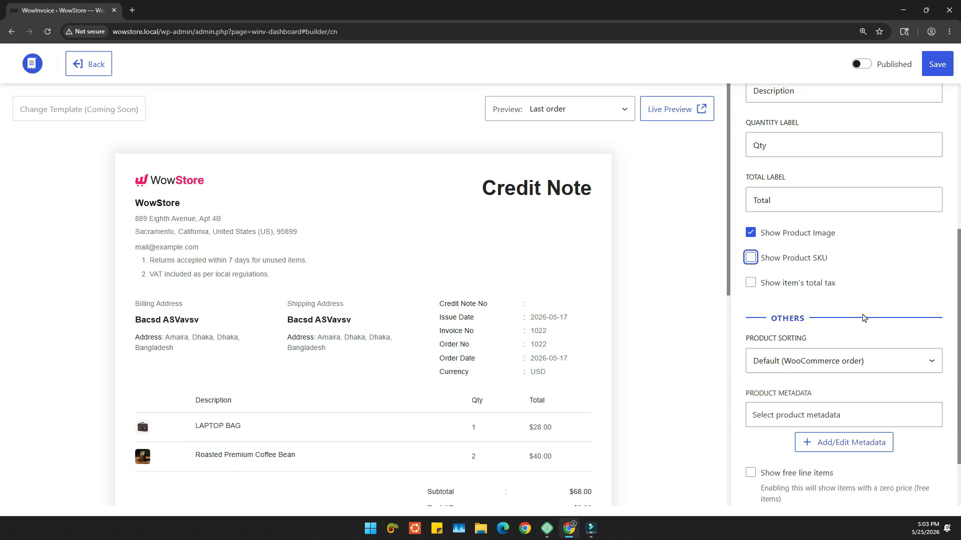
pyautogui.click(781, 284)
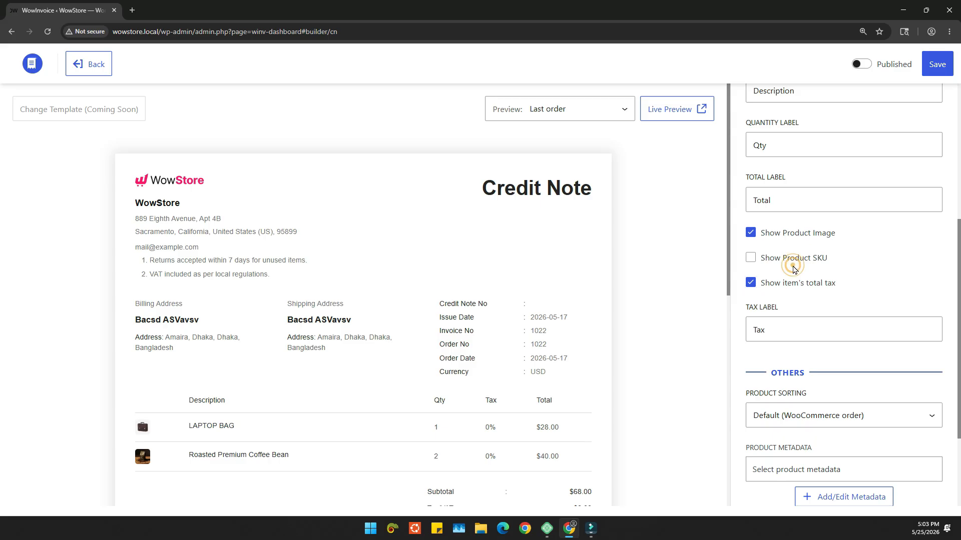
# Step: Try Name Ascending product sorting, set it to Name Descending, and show free line items in the product table
pyautogui.scroll(-2, 757, 352)
pyautogui.click(806, 314)
pyautogui.click(820, 352)
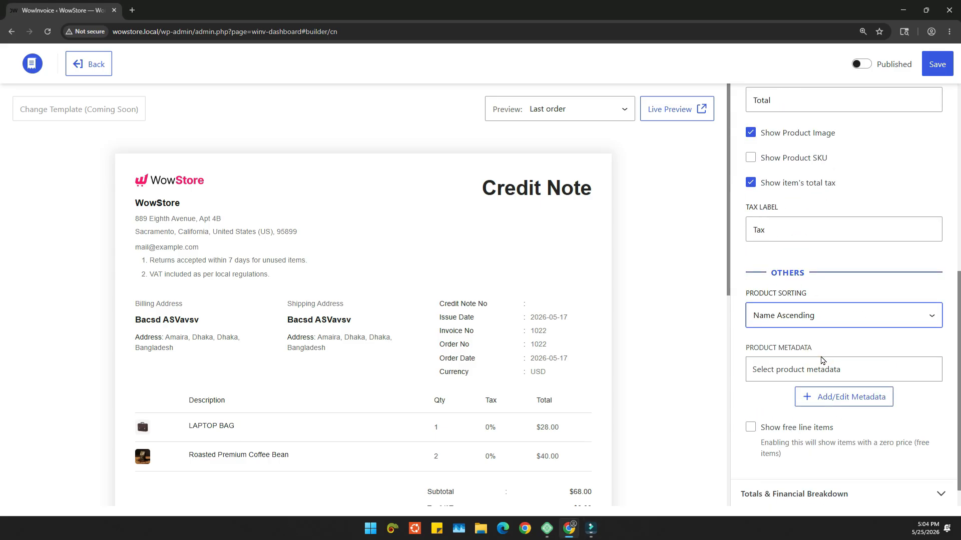
pyautogui.click(799, 322)
pyautogui.click(811, 364)
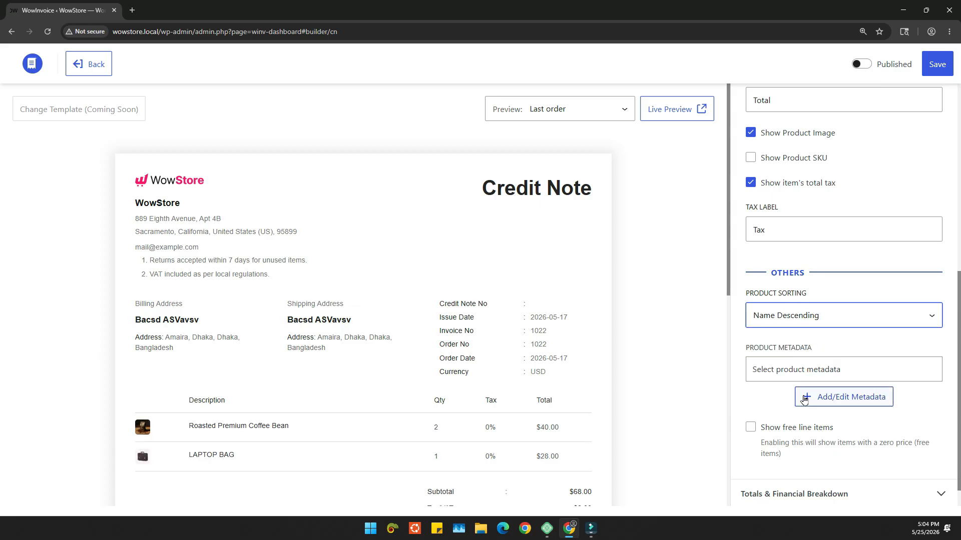
pyautogui.click(750, 427)
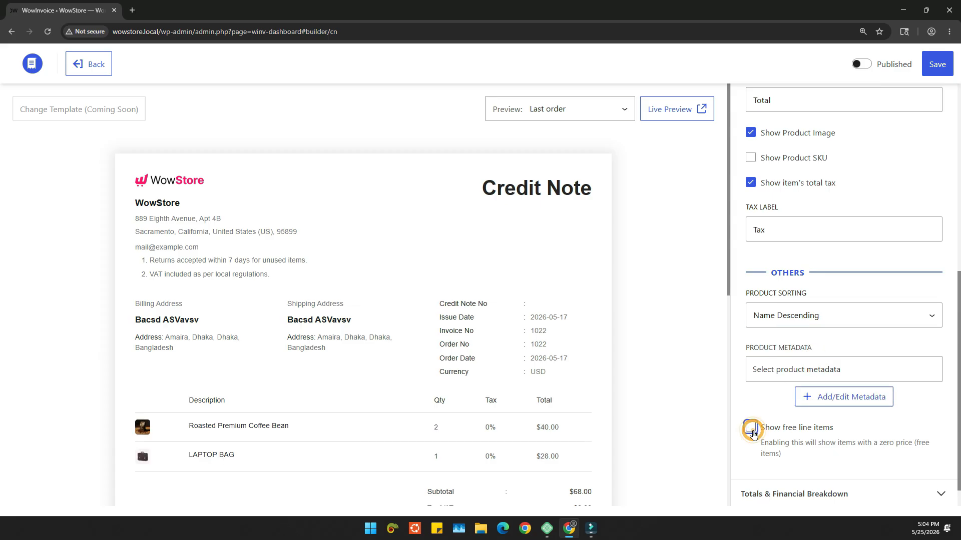
# Step: Add a product meta field named "Length" that uses the _length meta key, and save it
pyautogui.scroll(-1, 813, 334)
pyautogui.click(810, 368)
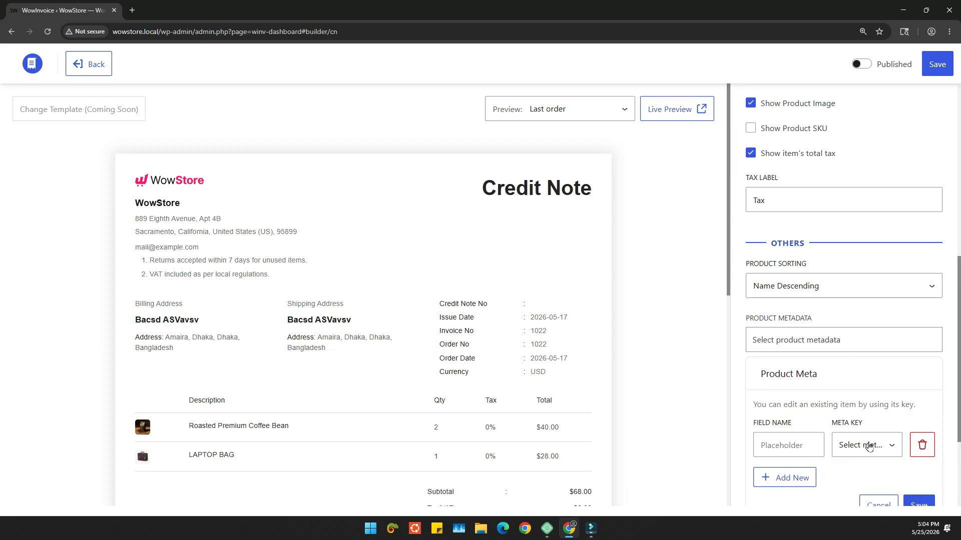
pyautogui.click(863, 444)
pyautogui.click(806, 353)
pyautogui.click(792, 444)
pyautogui.write('Length')
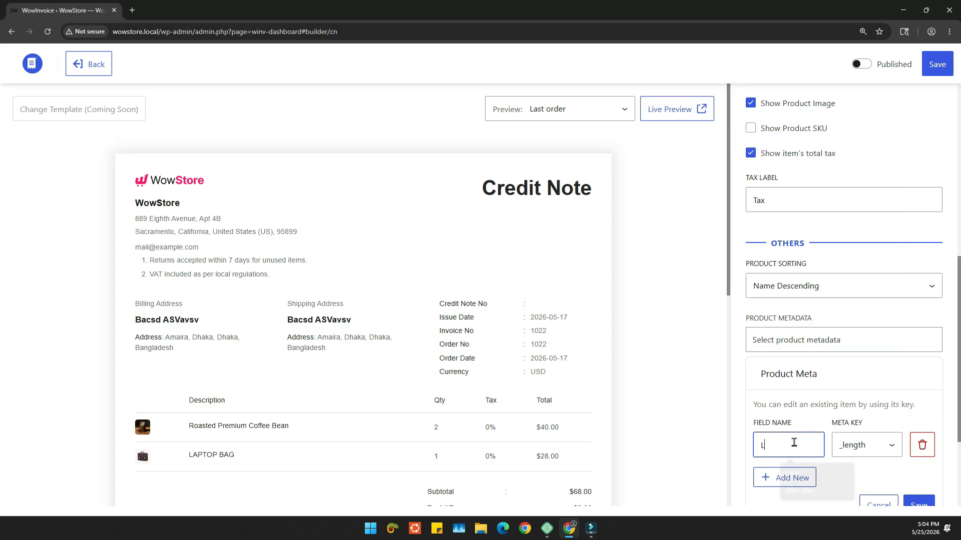
pyautogui.scroll(-1, 839, 441)
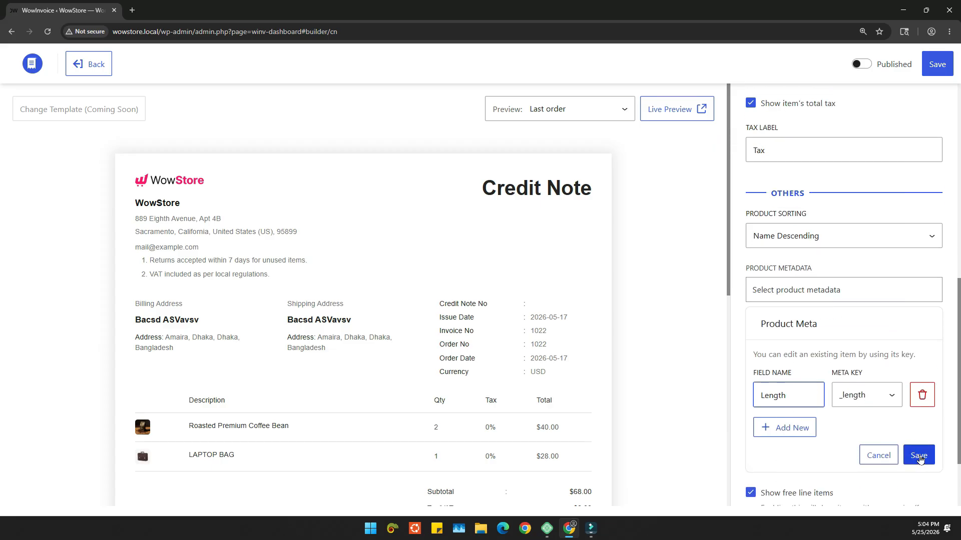
pyautogui.click(918, 455)
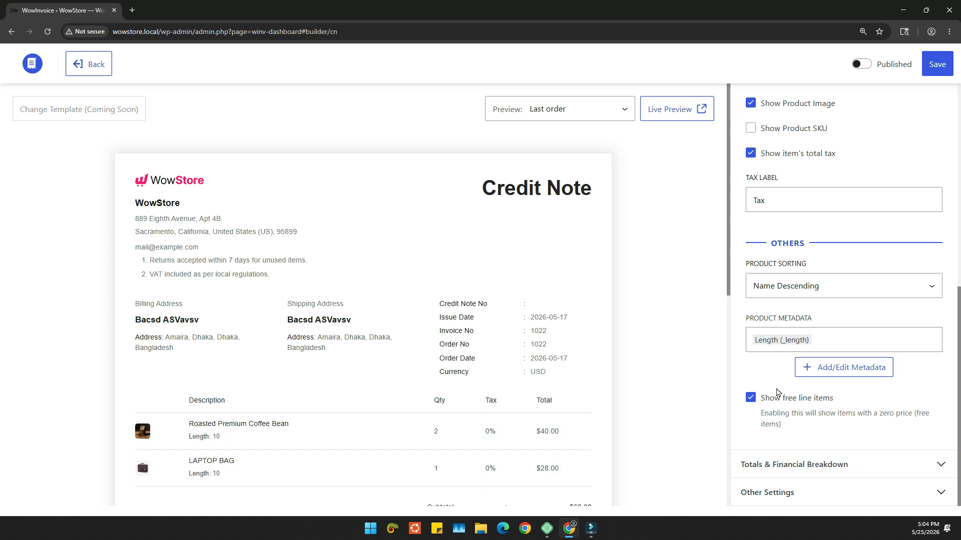
# Step: Open the totals and financial breakdown settings, and toggle the order subtotal, tax/VAT and shipping off and back on
pyautogui.scroll(-4, 536, 398)
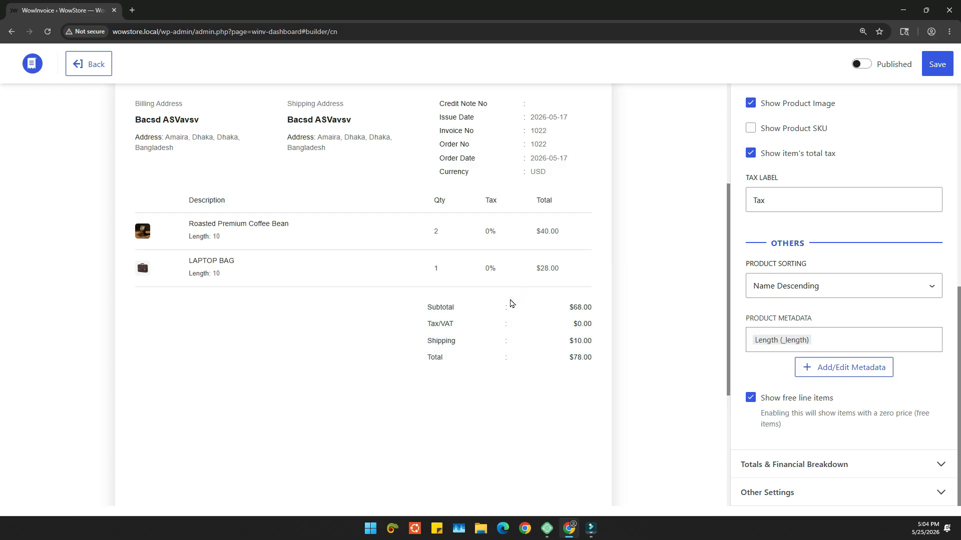
pyautogui.click(511, 304)
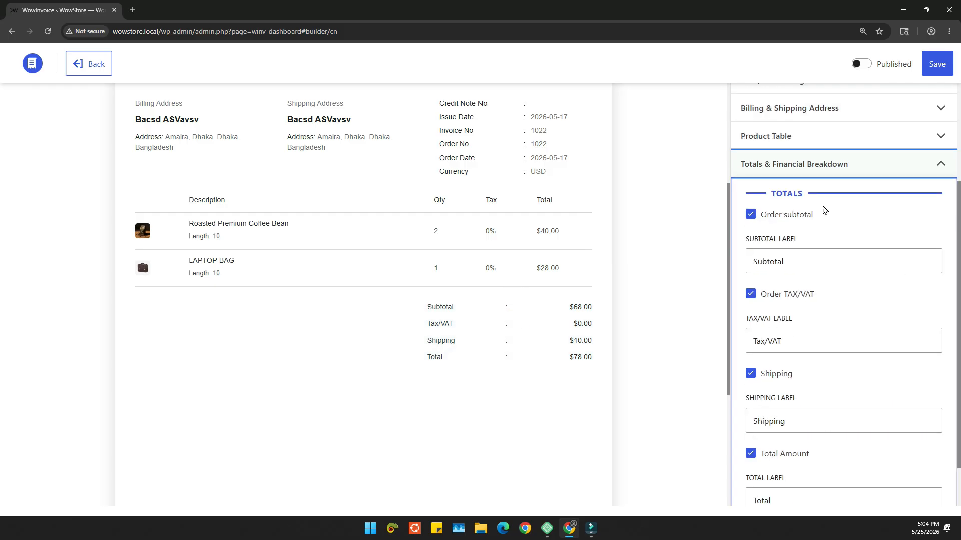
pyautogui.scroll(-1, 801, 190)
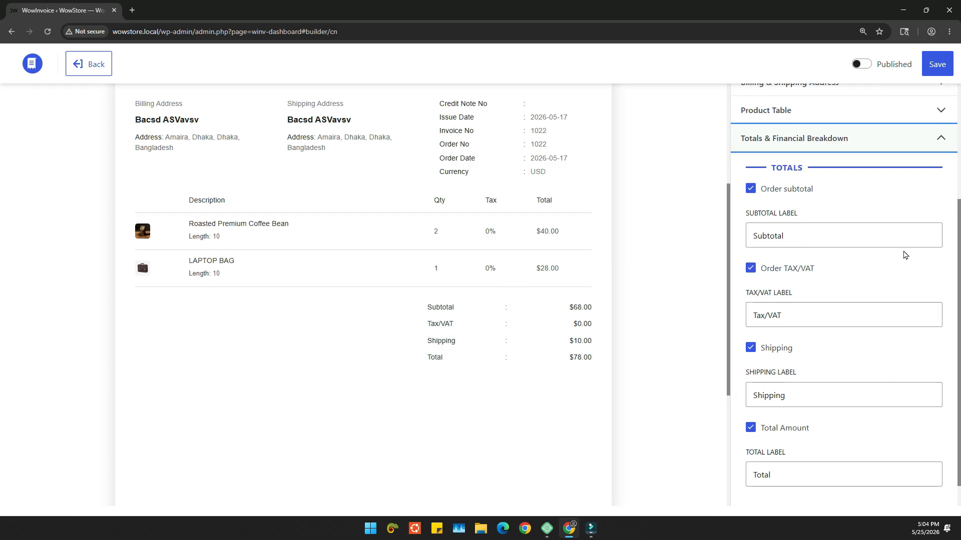
pyautogui.click(766, 160)
pyautogui.click(773, 217)
pyautogui.scroll(-1, 795, 305)
pyautogui.click(778, 322)
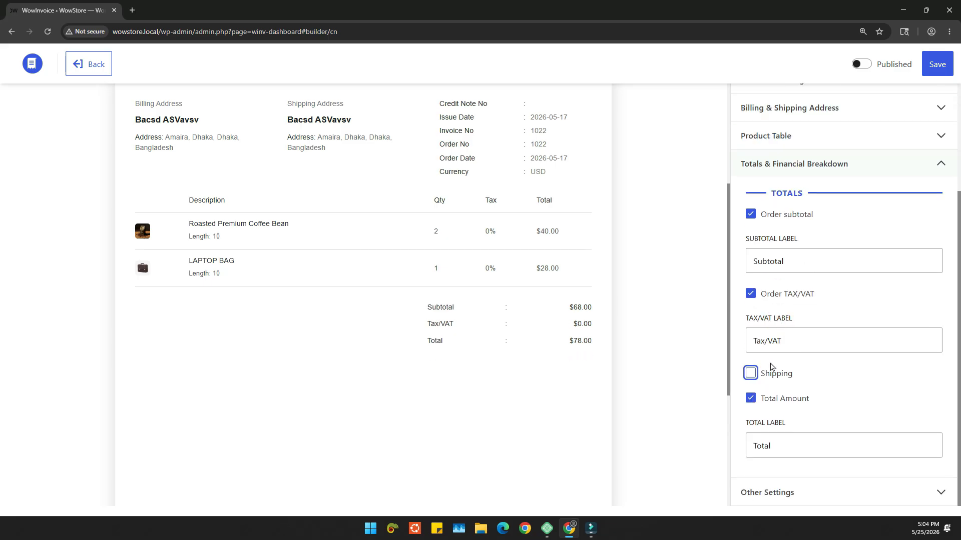
pyautogui.click(771, 379)
pyautogui.scroll(-1, 759, 430)
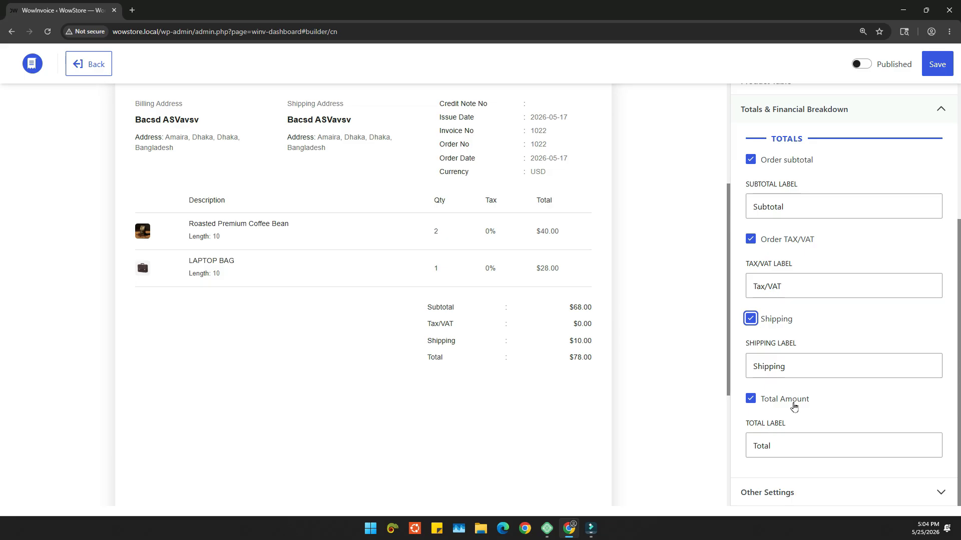
# Step: Go through the total, shipping and tax/VAT label fields, and collapse the totals and financial breakdown settings
pyautogui.click(804, 447)
pyautogui.click(821, 365)
pyautogui.click(815, 288)
pyautogui.scroll(2, 815, 289)
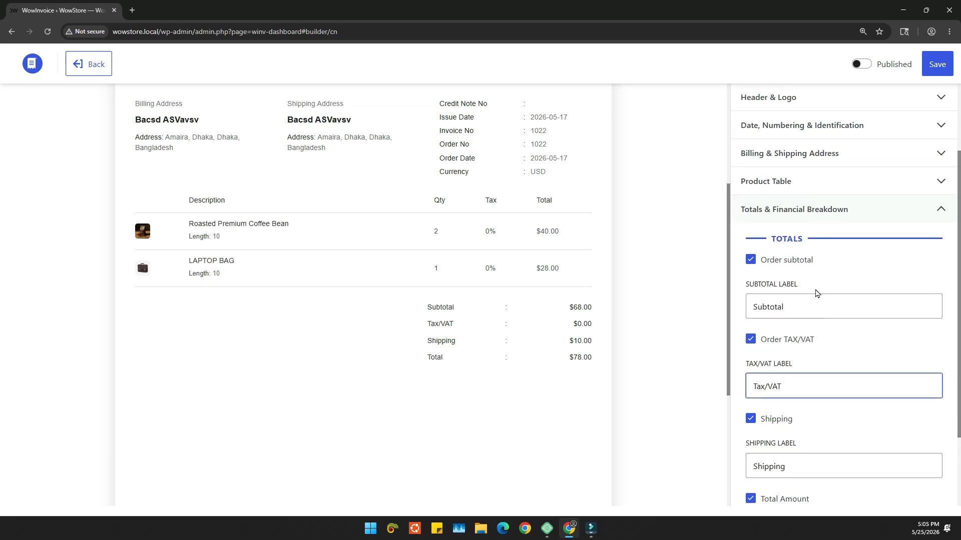
pyautogui.click(861, 213)
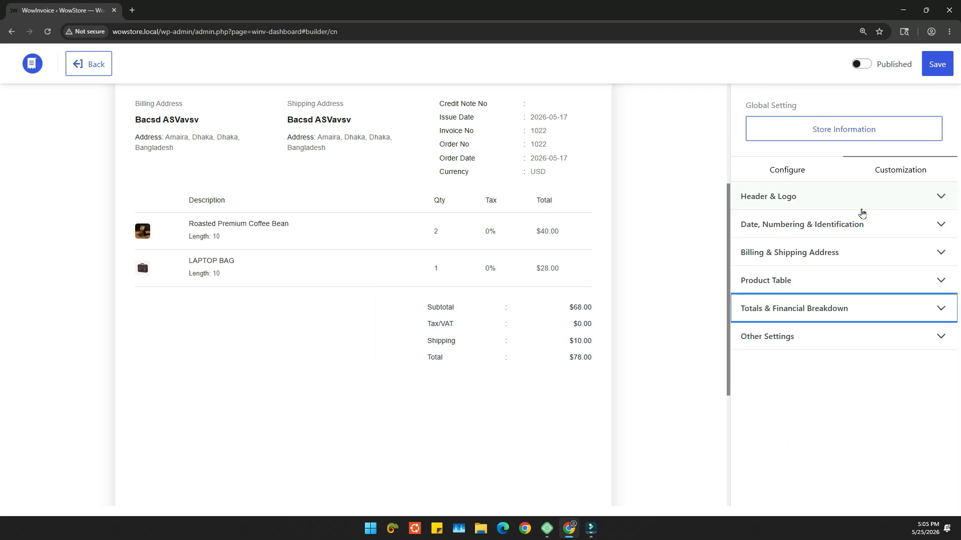
# Step: Toggle the order note off and back on in the other settings, and set the credit note preview to the demo order
pyautogui.click(821, 340)
pyautogui.click(796, 368)
pyautogui.click(790, 369)
pyautogui.scroll(4, 625, 200)
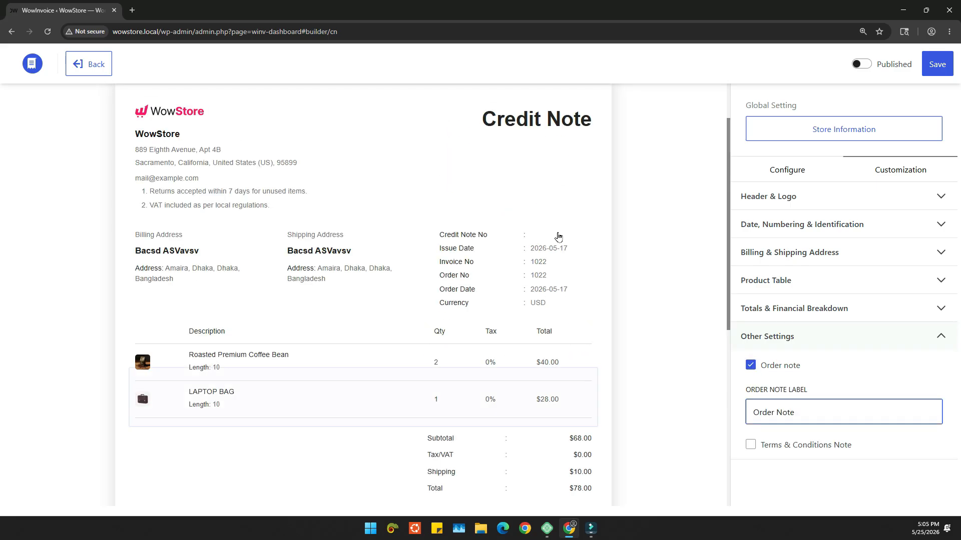
pyautogui.click(589, 119)
pyautogui.click(587, 145)
pyautogui.scroll(-5, 350, 350)
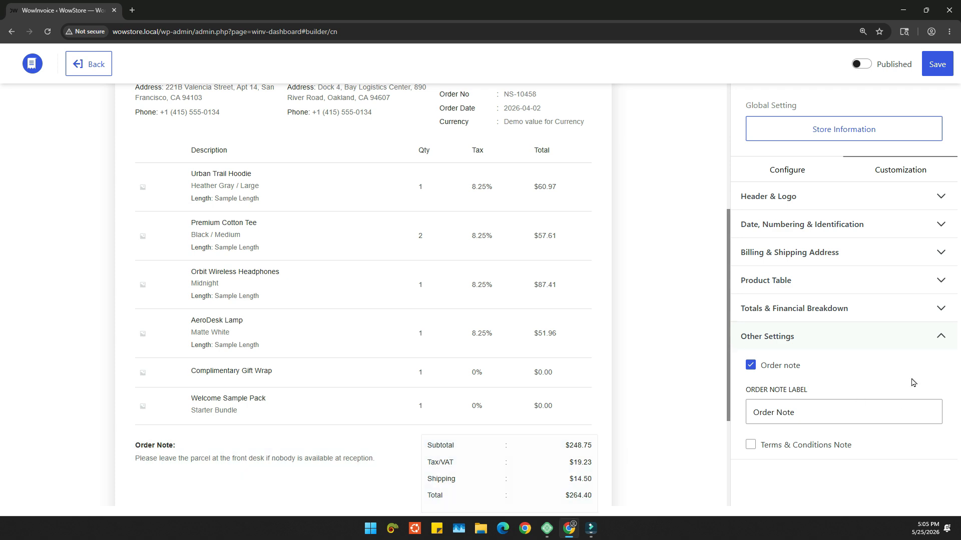
# Step: Show a terms and conditions note on the credit note with the text "Demo Terms"
pyautogui.click(764, 445)
pyautogui.scroll(-2, 831, 405)
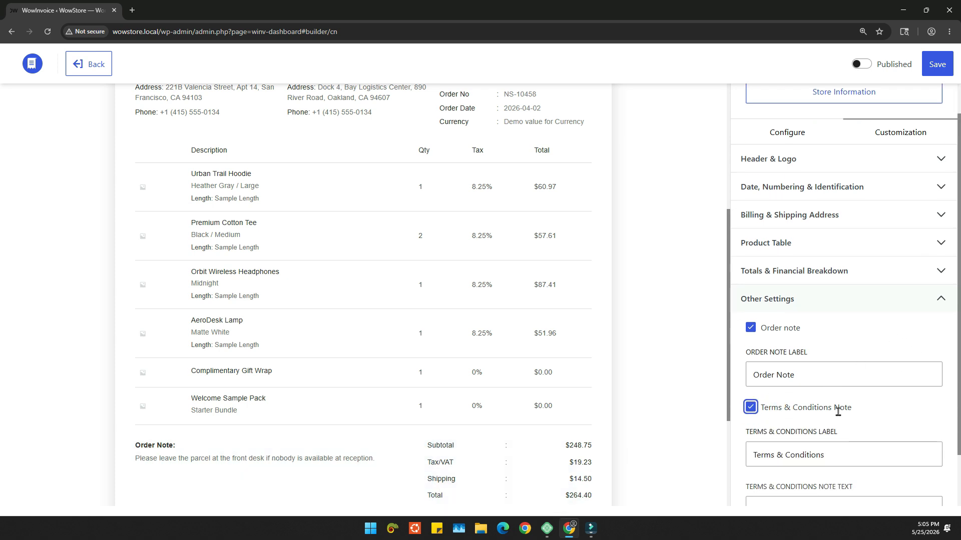
pyautogui.click(804, 441)
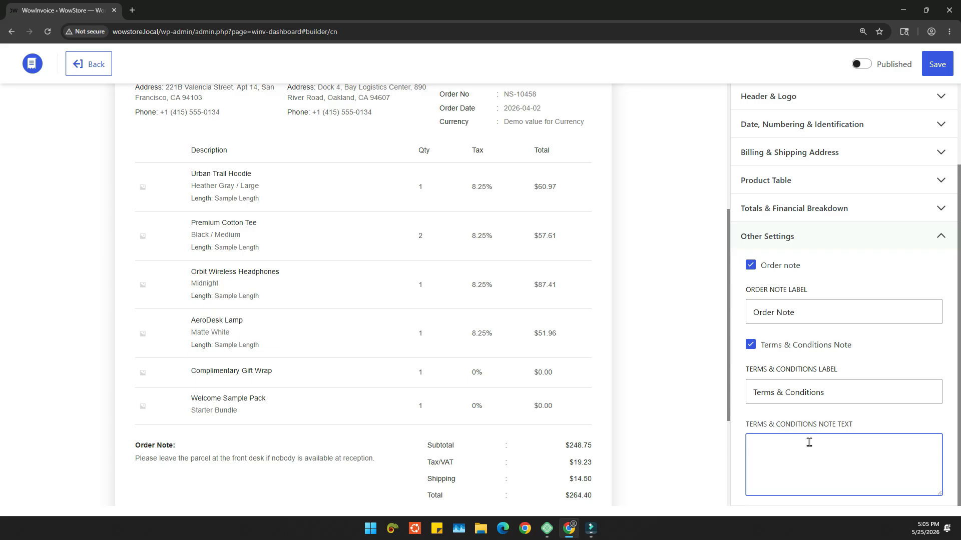
pyautogui.write('Demo Terms')
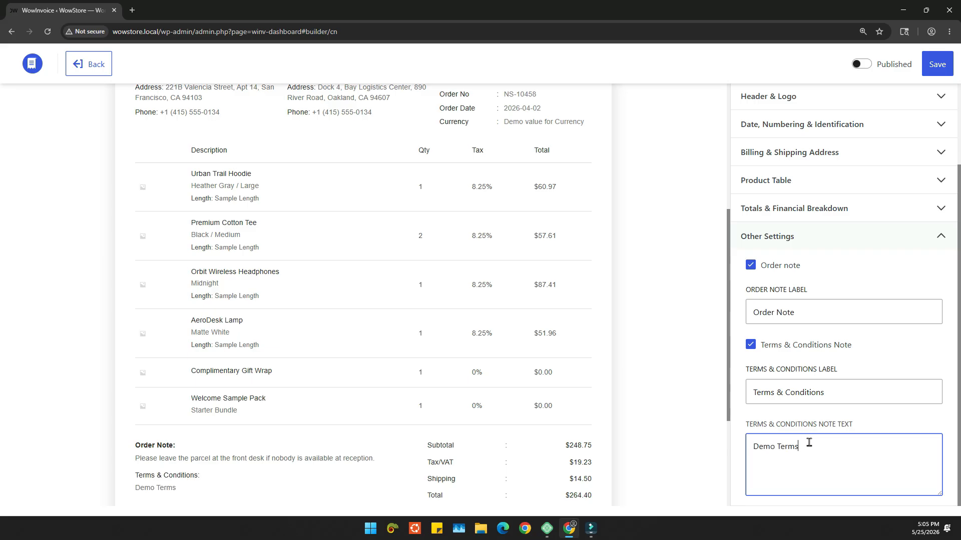
pyautogui.scroll(-3, 267, 301)
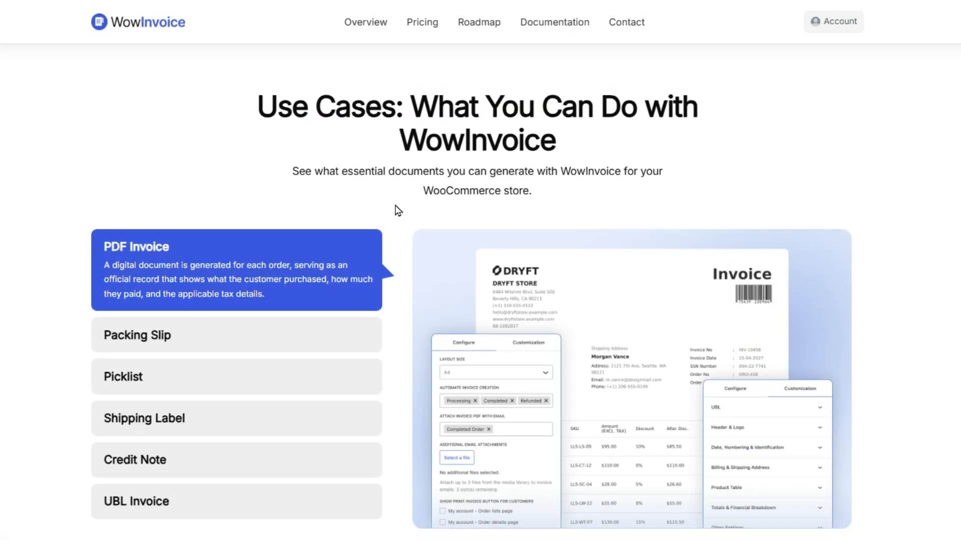
# Step: Switch to the WowInvoice website and look through its document use cases, including the packing slip, shipping label and picklist
pyautogui.click(198, 334)
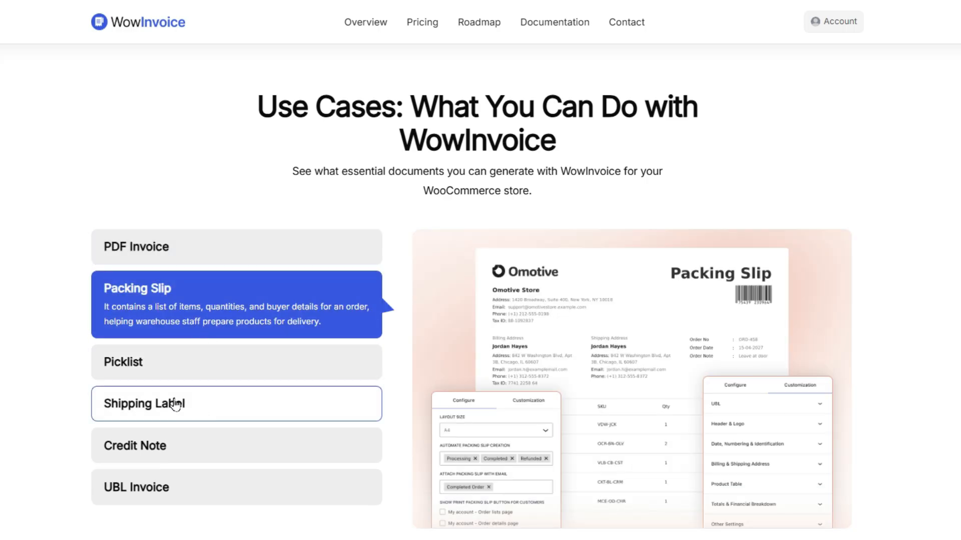
pyautogui.click(160, 410)
pyautogui.click(132, 331)
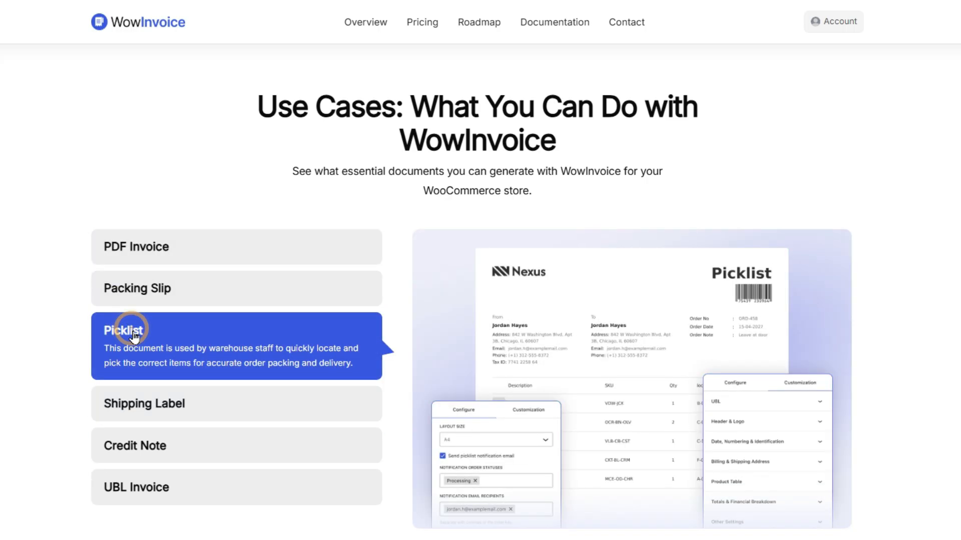
pyautogui.click(158, 476)
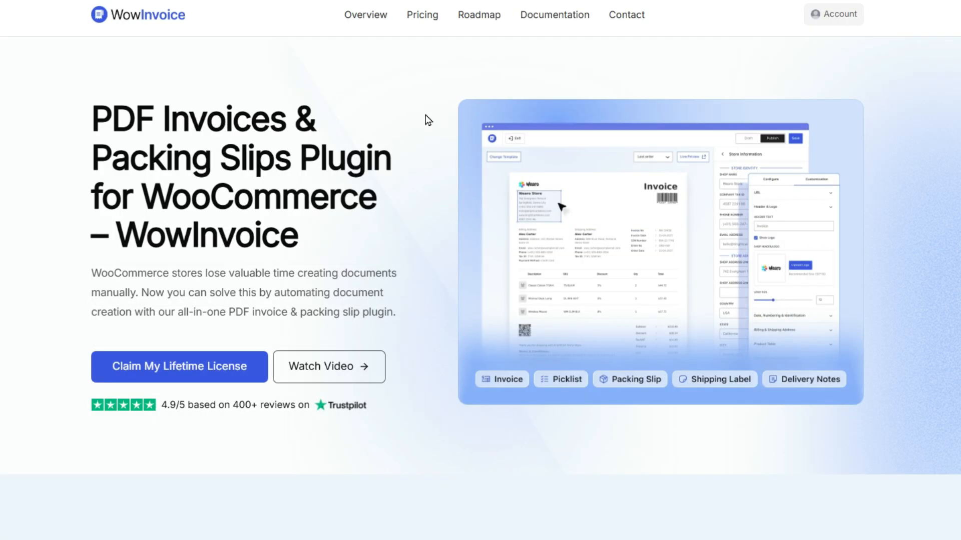
# Step: Examine the key features listed on the WowInvoice plugin page
pyautogui.scroll(-2, 425, 125)
pyautogui.scroll(-5, 423, 150)
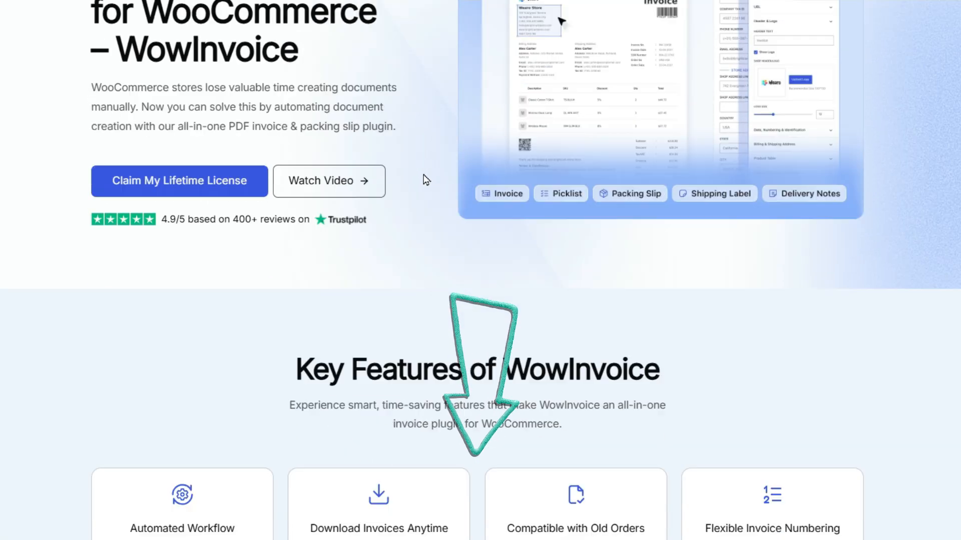
pyautogui.scroll(-4, 427, 208)
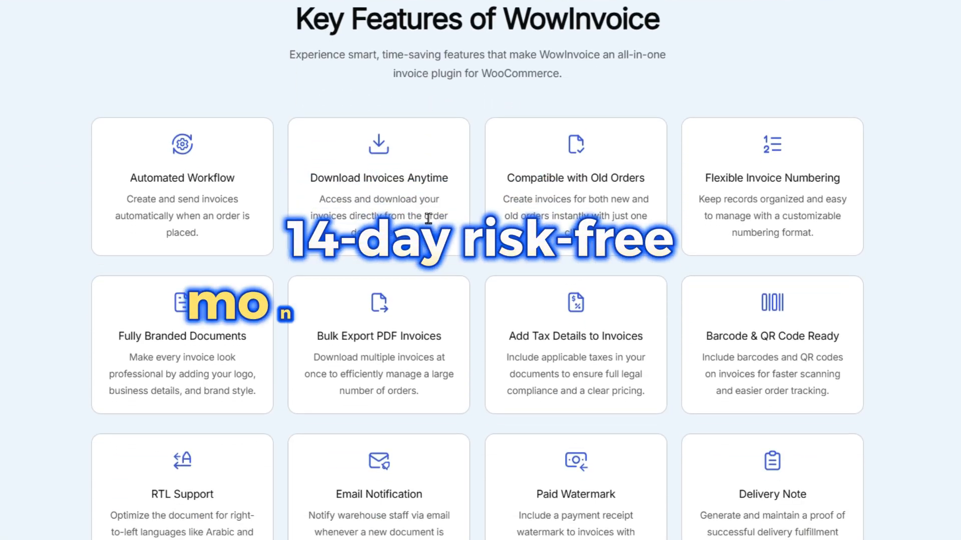
pyautogui.scroll(-6, 432, 269)
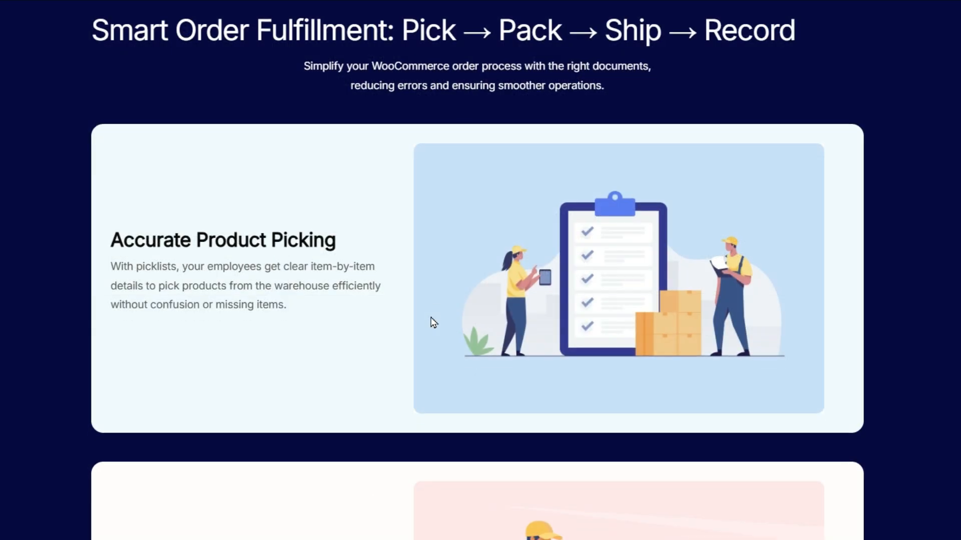
# Step: Look through the plugin page's use cases and PDF invoice configuration options, including numbering and billing address, and revisit the key features
pyautogui.scroll(-6, 433, 323)
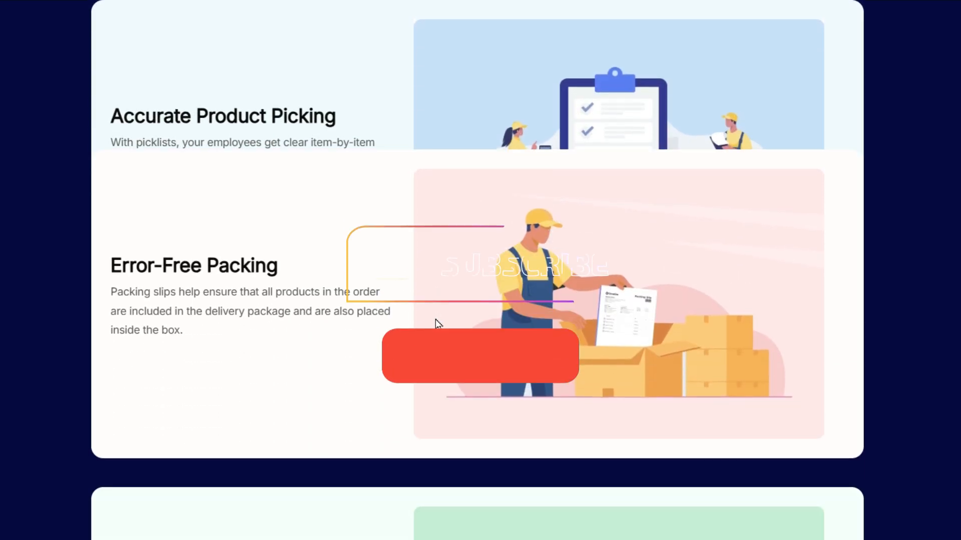
pyautogui.scroll(-10, 435, 323)
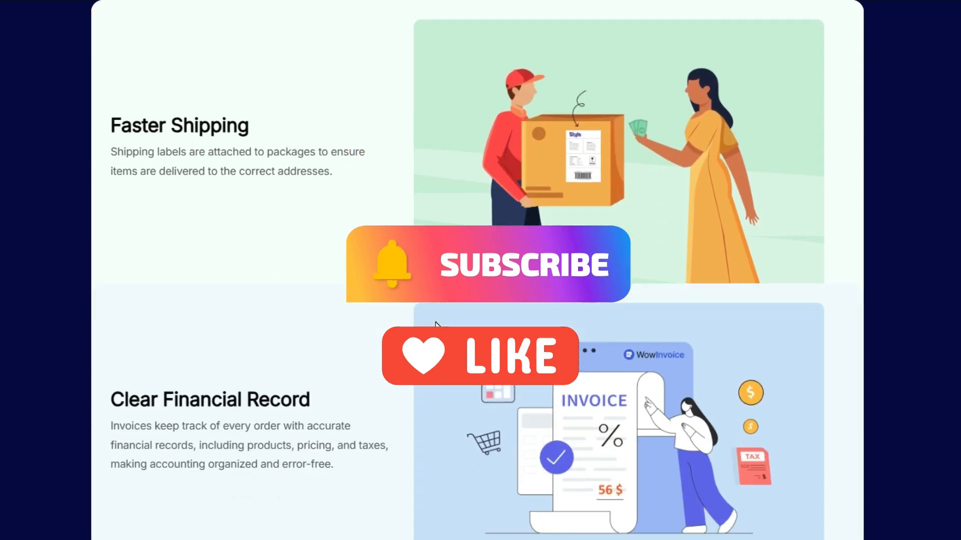
pyautogui.scroll(-8, 436, 322)
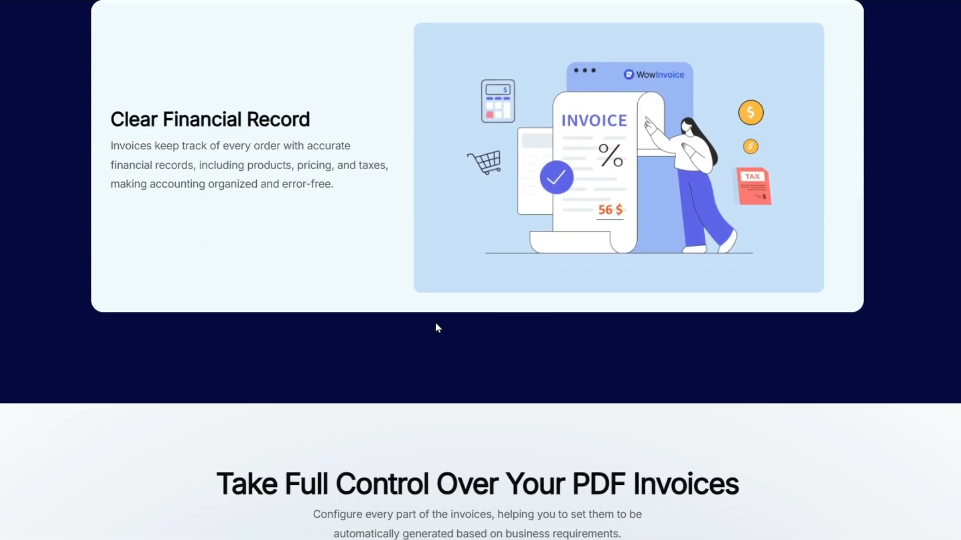
pyautogui.scroll(-12, 431, 328)
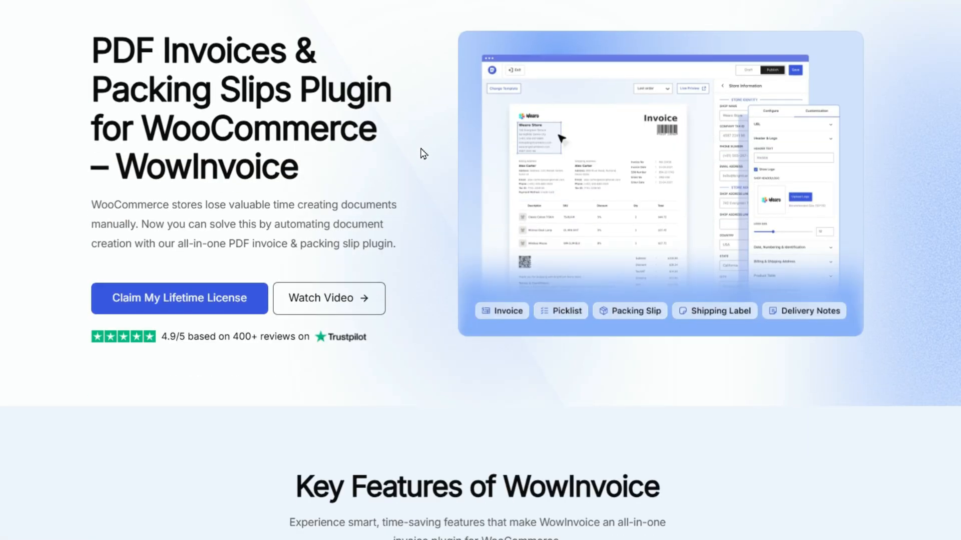
pyautogui.scroll(-3, 421, 152)
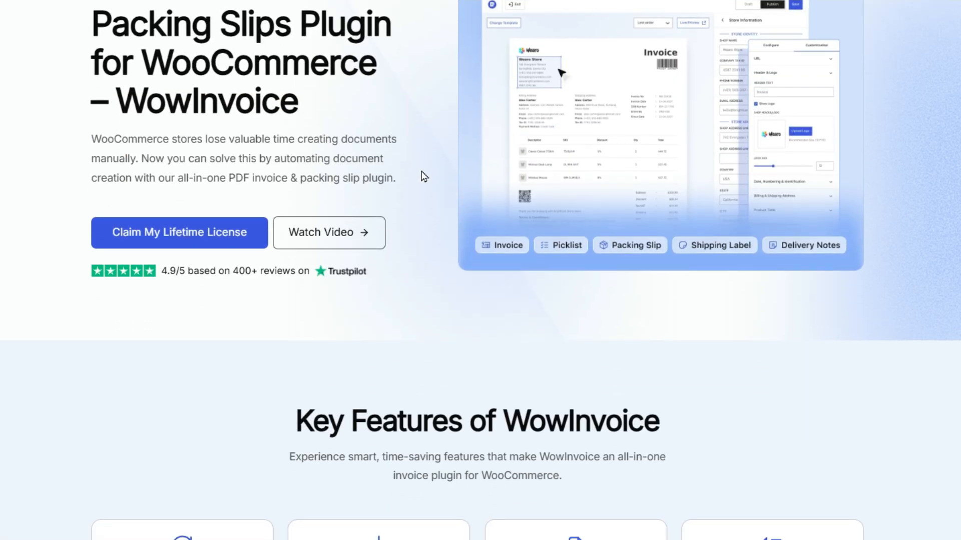
pyautogui.scroll(-7, 428, 200)
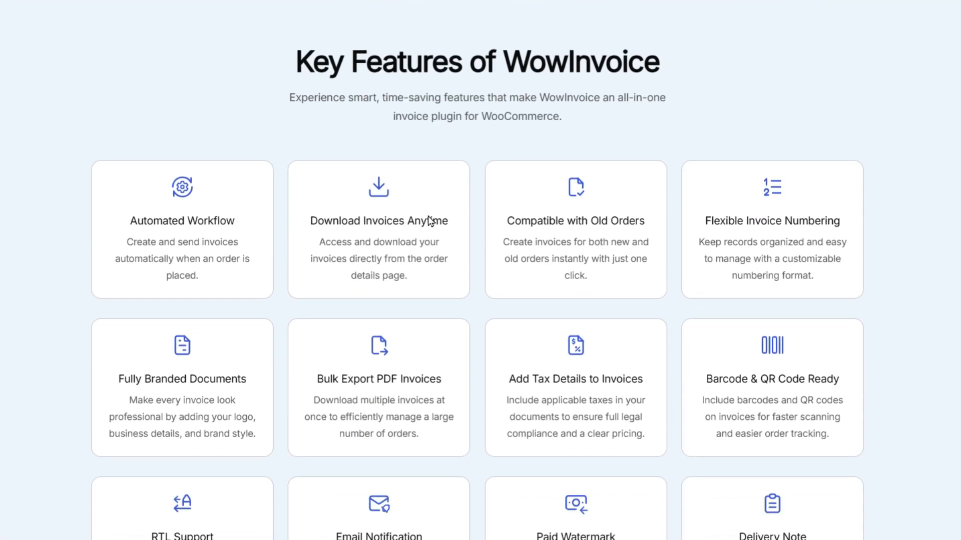